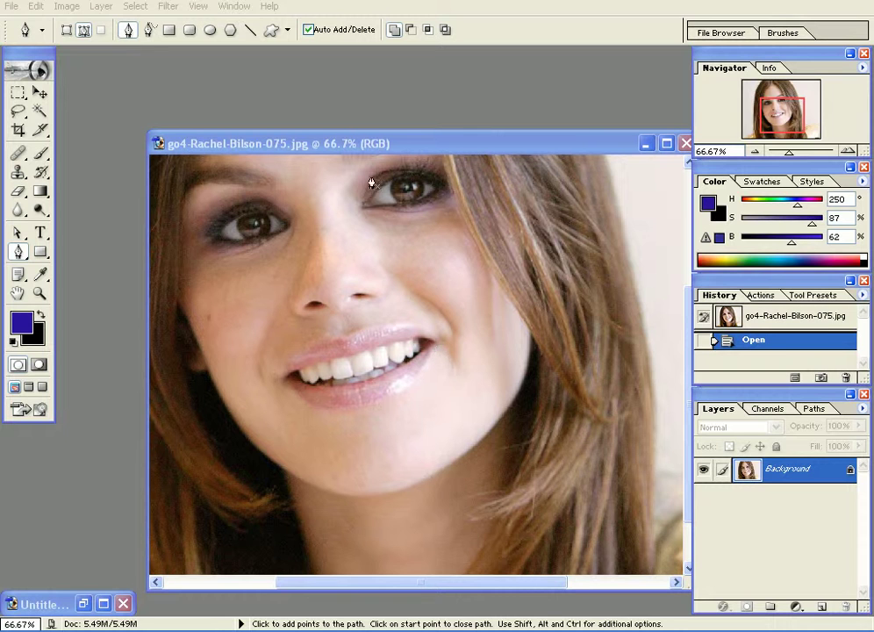
- Start a Pen path at the mouth's left corner and trace the upper lip's edge through the central dip to the right peak
left_click_drag(412, 148, 375, 132)
key("ctrl+equal")
key("ctrl+equal")
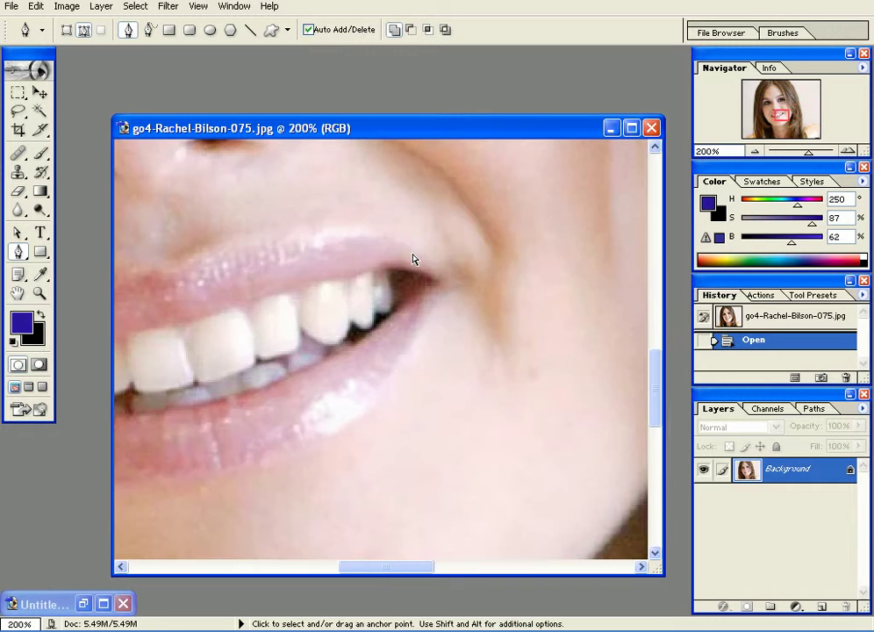
left_click_drag(412, 256, 605, 256)
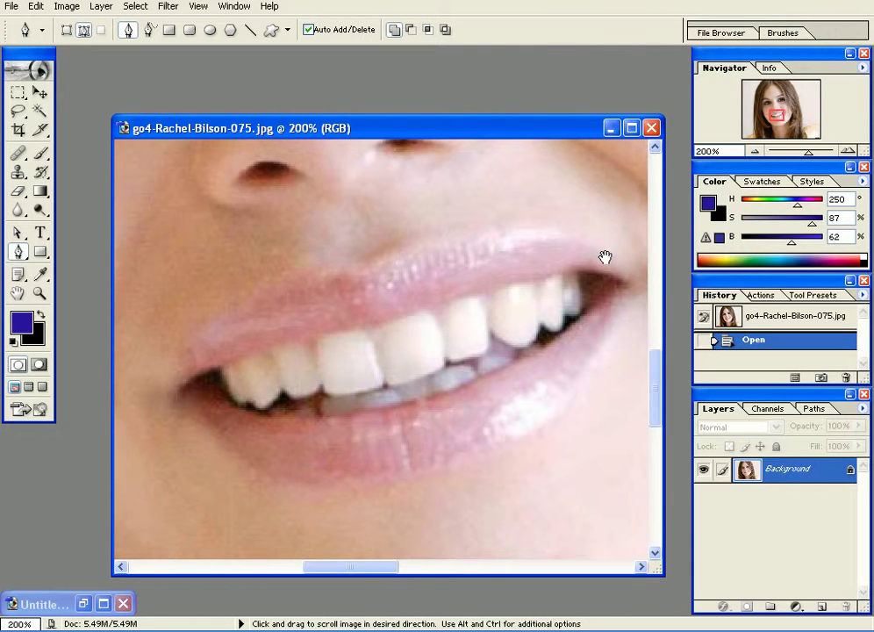
left_click(167, 404)
left_click_drag(188, 339, 204, 330)
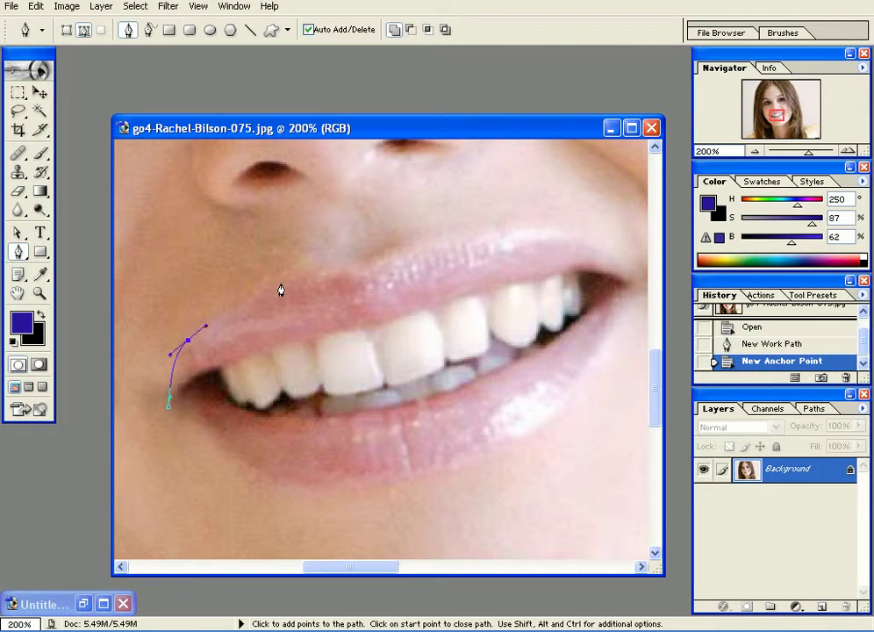
left_click_drag(275, 282, 308, 268)
left_click(364, 281)
left_click_drag(364, 278, 371, 273)
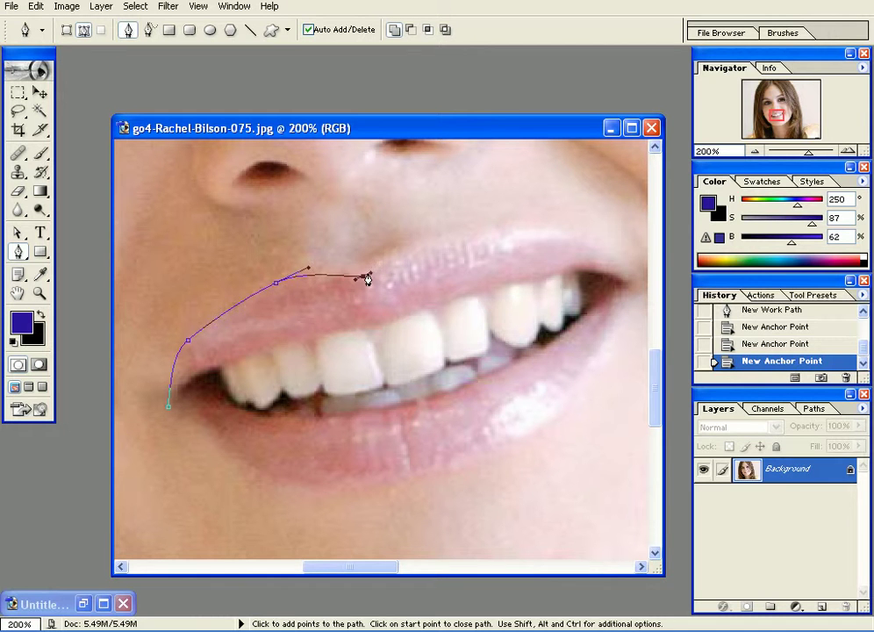
left_click_drag(440, 237, 471, 236)
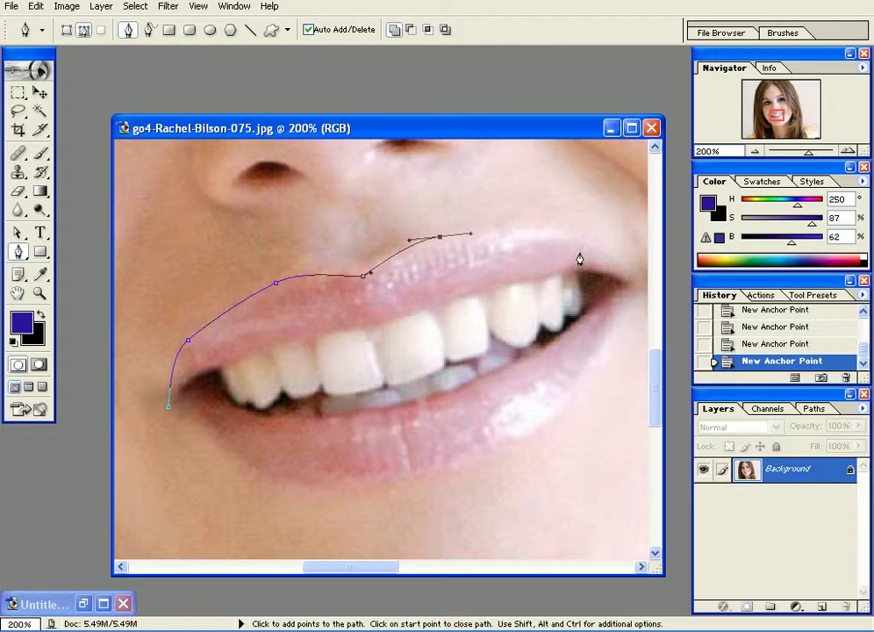
left_click_drag(624, 271, 629, 289)
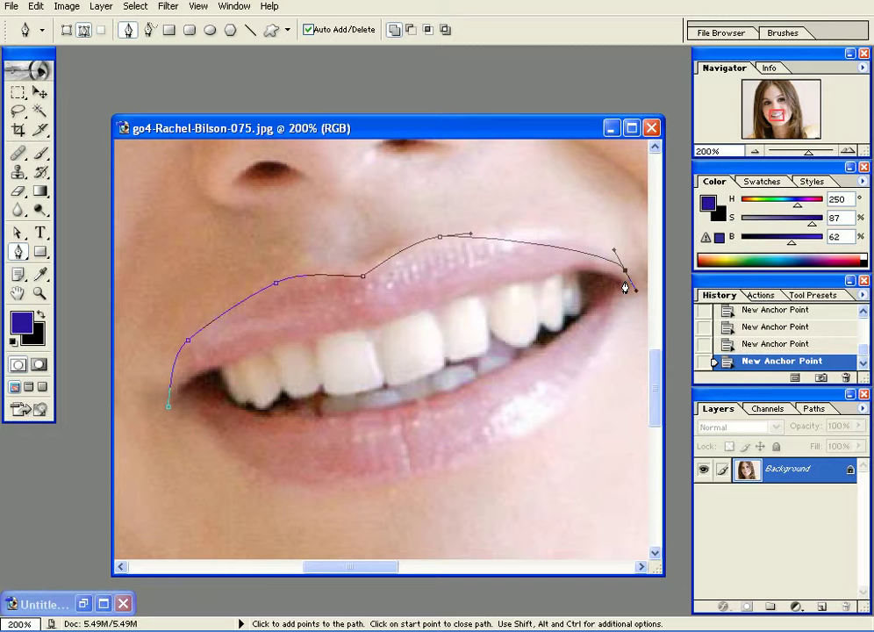
key("BackSpace")
left_click_drag(564, 236, 581, 238)
key("ctrl+z")
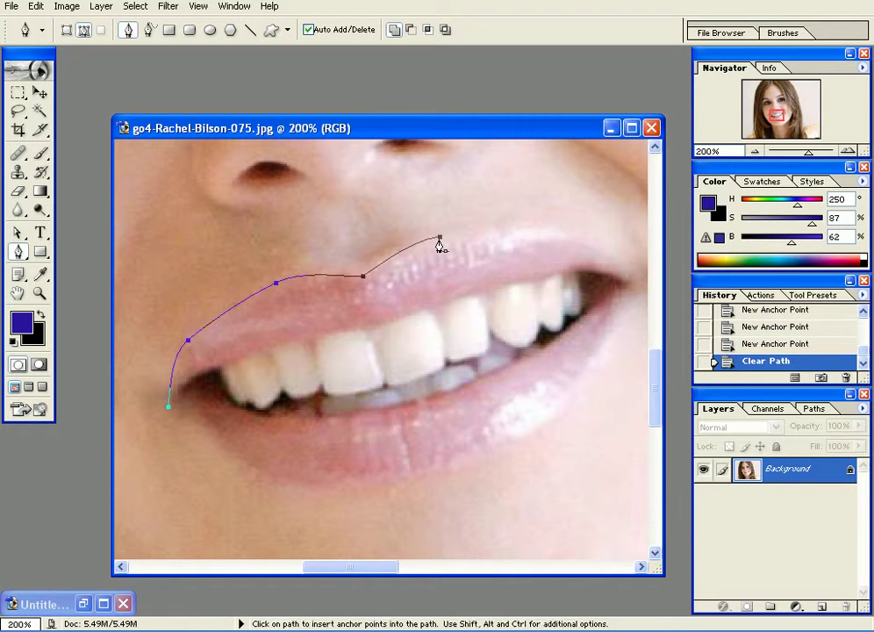
- Continue the path from the upper lip's right peak around the right mouth corner and lower lip, closing it at the starting point
left_click(440, 237)
left_click_drag(548, 237, 589, 243)
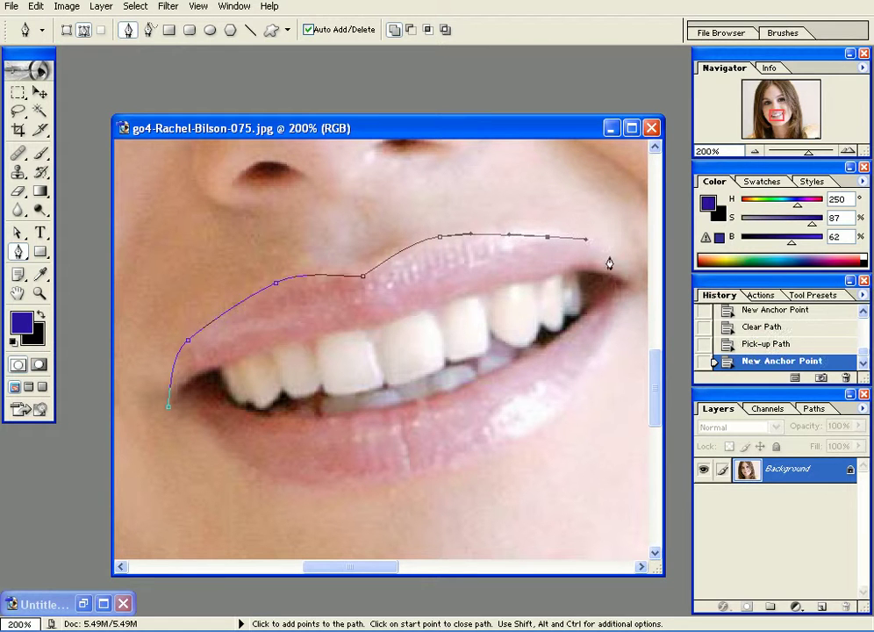
left_click_drag(632, 282, 633, 296)
left_click_drag(575, 394, 556, 418)
left_click_drag(442, 473, 364, 488)
left_click_drag(261, 475, 224, 453)
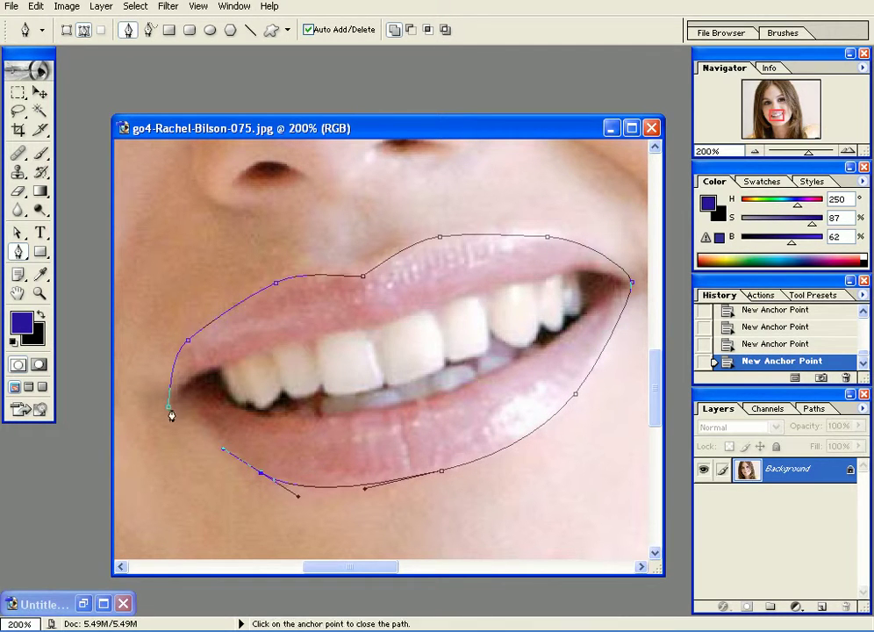
left_click_drag(170, 409, 166, 400)
- Select the whole closed lip path and shift it slightly upward with Path Selection
left_click_drag(17, 234, 66, 234)
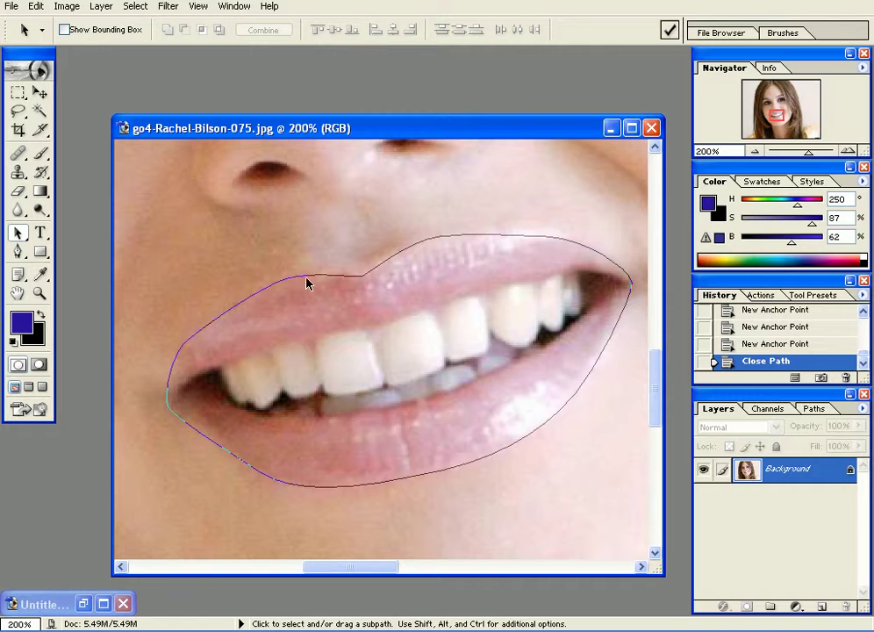
left_click(306, 284)
left_click_drag(309, 279, 311, 277)
- Refine the anchors and handles along the right half of the upper lip with Direct Selection so the path follows the lip edge
left_click_drag(18, 233, 89, 250)
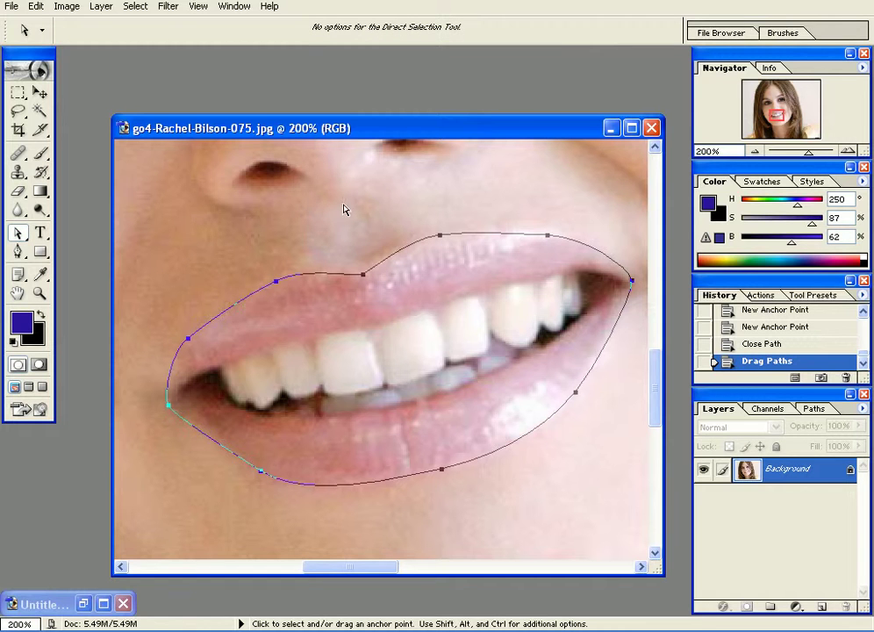
mouse_move(531, 211)
left_mouse_down()
mouse_move(595, 273)
mouse_move(578, 255)
mouse_move(373, 392)
mouse_move(292, 419)
left_mouse_up()
key("ctrl+plus")
mouse_move(531, 384)
left_mouse_down()
mouse_move(602, 416)
mouse_move(572, 420)
mouse_move(572, 455)
left_mouse_up()
left_click_drag(566, 406, 567, 410)
left_click_drag(308, 356, 517, 347)
left_click_drag(355, 280, 396, 310)
left_click(387, 305)
- Adjust the path's anchors and handles at the upper lip's central dip and along its left half to fit the lip edge
left_click_drag(330, 313, 437, 375)
left_click(374, 377)
mouse_move(374, 376)
left_mouse_down()
mouse_move(357, 373)
mouse_move(385, 365)
left_mouse_up()
left_click_drag(334, 397, 528, 230)
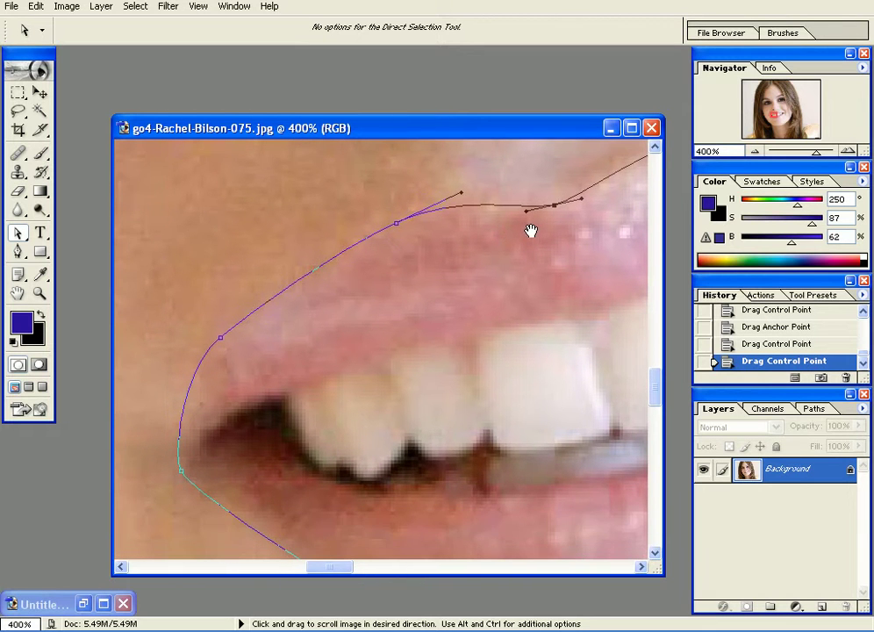
left_click_drag(299, 247, 331, 290)
mouse_move(191, 304)
left_mouse_down()
mouse_move(229, 348)
mouse_move(255, 338)
mouse_move(299, 293)
left_mouse_up()
left_click_drag(339, 251, 333, 261)
left_click_drag(396, 228, 396, 213)
- Reposition the anchors and handles at the mouth's left corner and the left part of the lower lip to match the lip contour
key("space")
left_click_drag(289, 371, 282, 287)
left_click(174, 391)
left_click_drag(174, 391, 180, 411)
key("space")
left_click_drag(274, 406, 239, 345)
left_click(320, 459)
left_click_drag(321, 459, 292, 438)
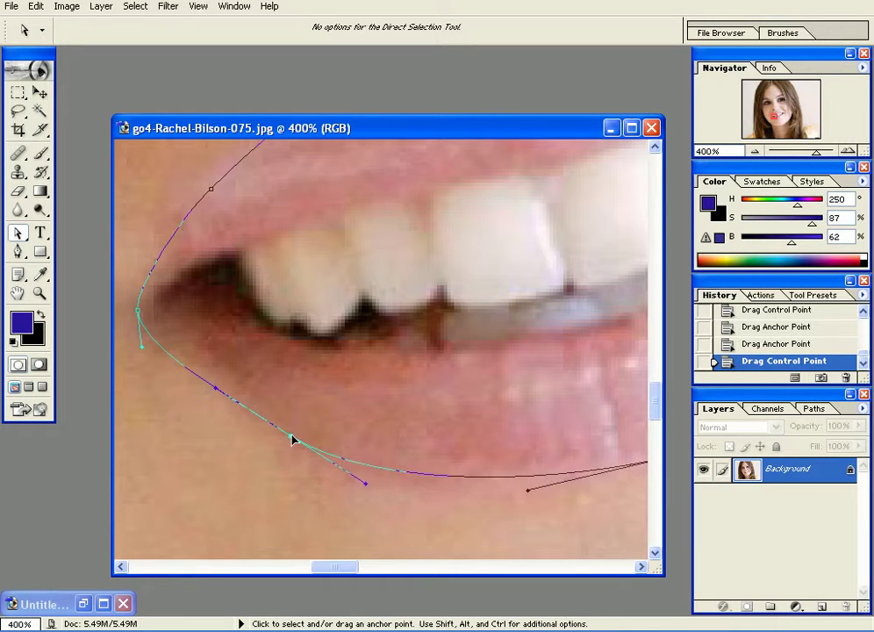
left_click_drag(365, 489, 374, 509)
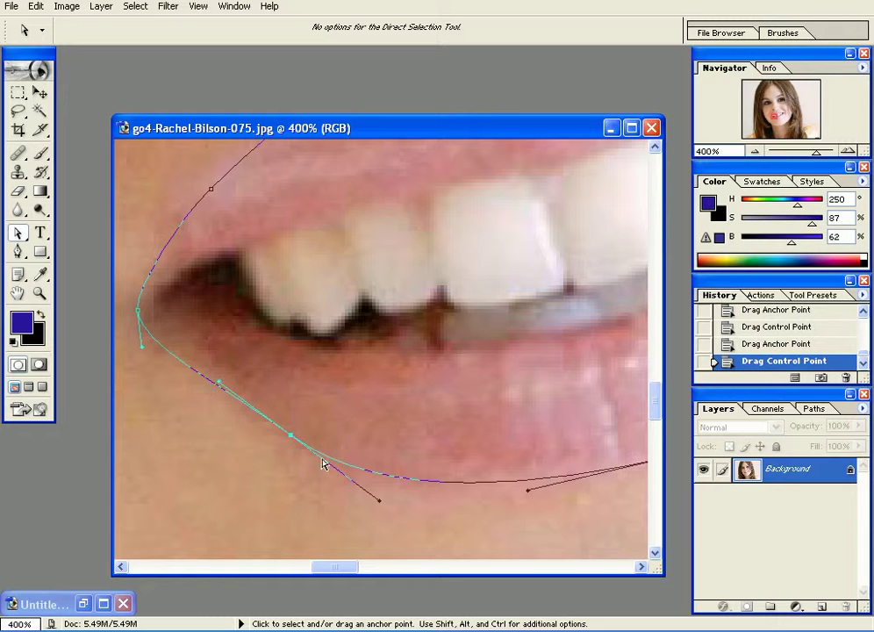
left_click_drag(287, 447, 297, 450)
- Adjust the anchor and handles along the middle and right side of the lower lip to fit its edge
left_click_drag(375, 429, 187, 404)
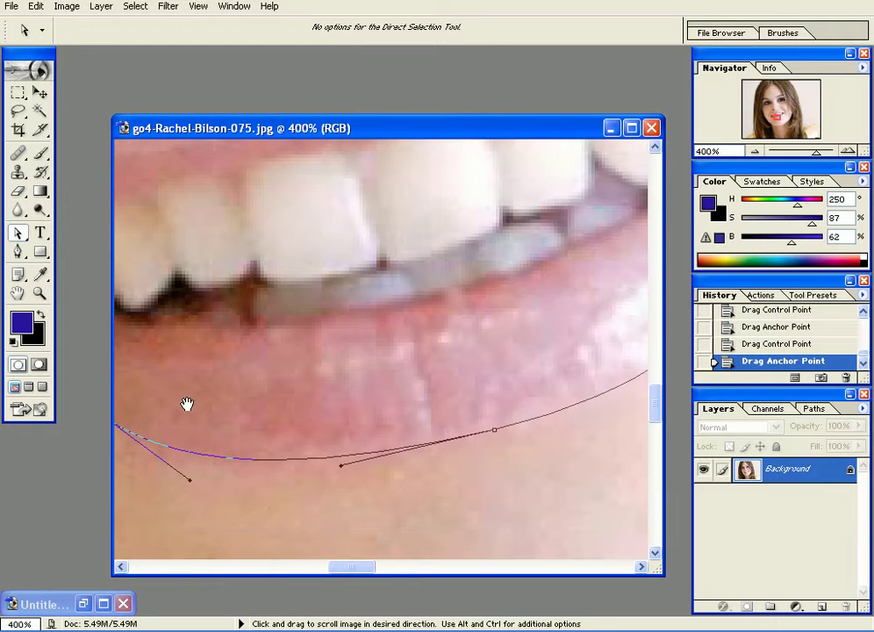
left_click_drag(493, 432, 494, 390)
mouse_move(458, 436)
left_mouse_down()
mouse_move(456, 463)
mouse_move(455, 453)
left_mouse_up()
left_click_drag(606, 243, 568, 410)
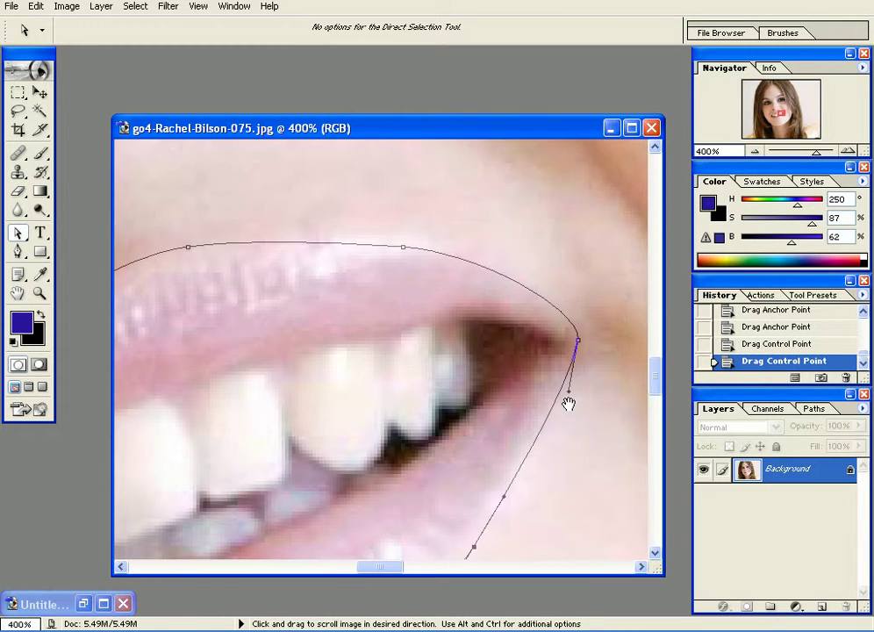
- Reshape the path's curve on the upper lip between the left mouth corner and the left peak
key("ctrl+minus")
key("ctrl+minus")
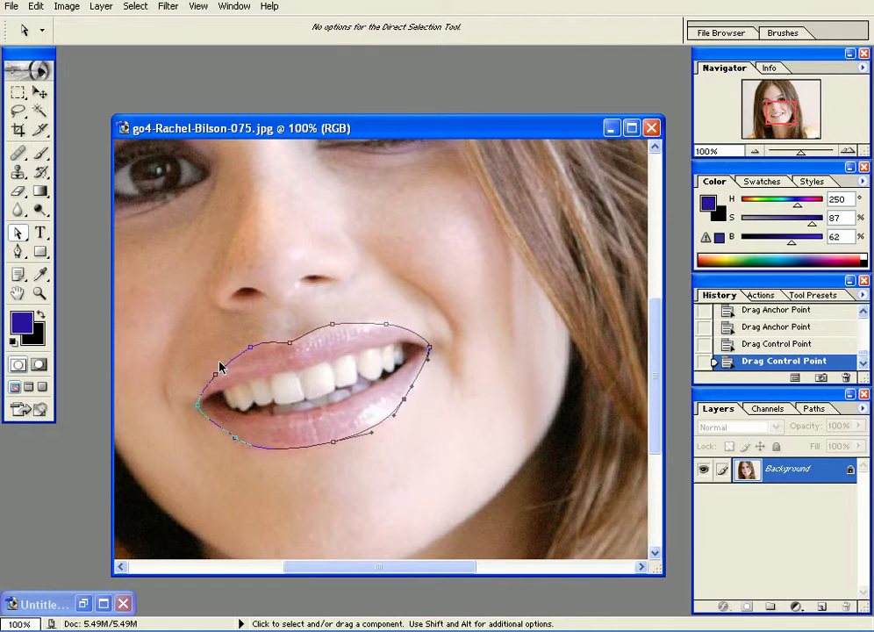
key("ctrl+plus")
left_click_drag(220, 366, 470, 375)
left_click_drag(275, 385, 286, 409)
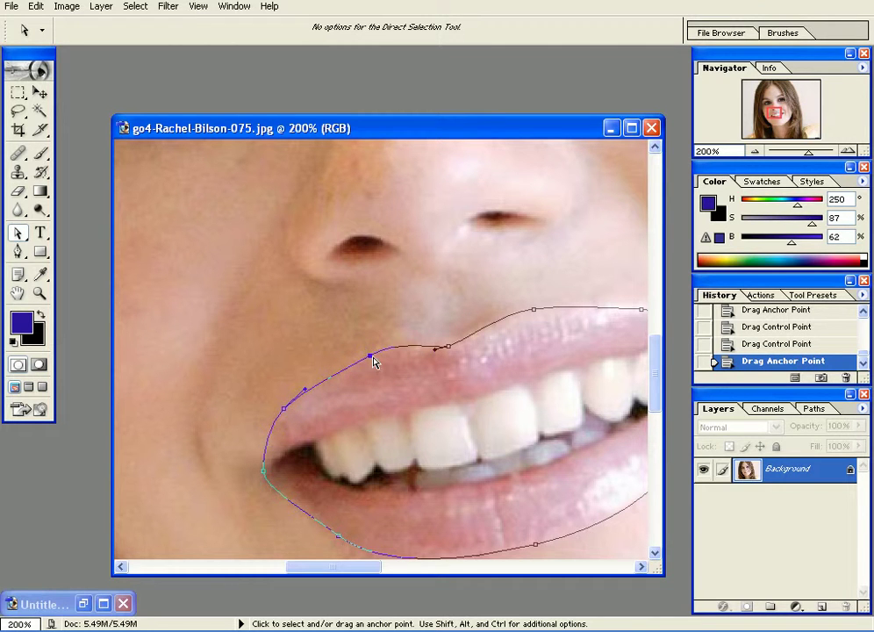
left_click(371, 358)
left_click_drag(341, 380, 332, 374)
- Fine-tune the anchors at the upper lip's central dip and left peak, and deselect the path's points
left_click(449, 345)
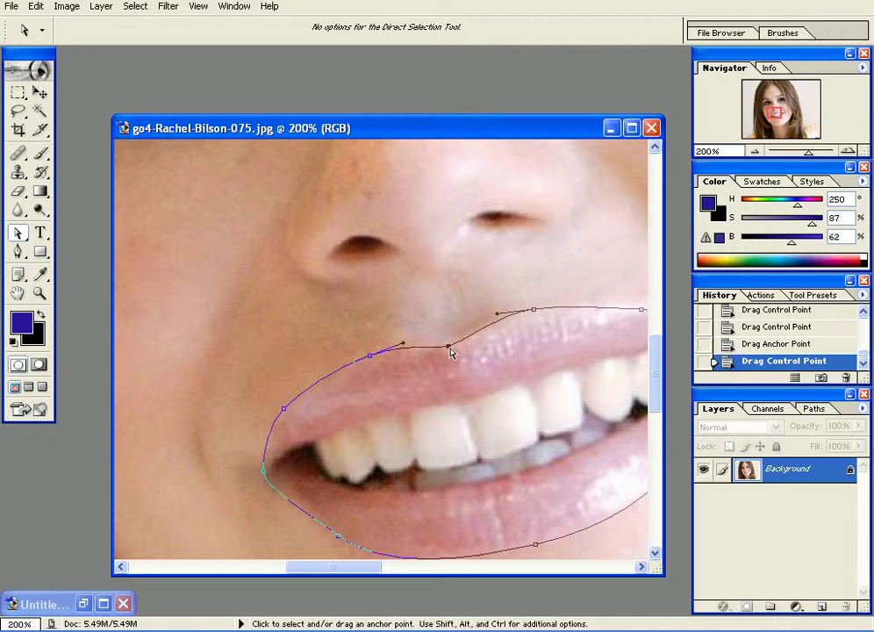
left_click_drag(451, 347, 453, 343)
left_click_drag(501, 287, 436, 289)
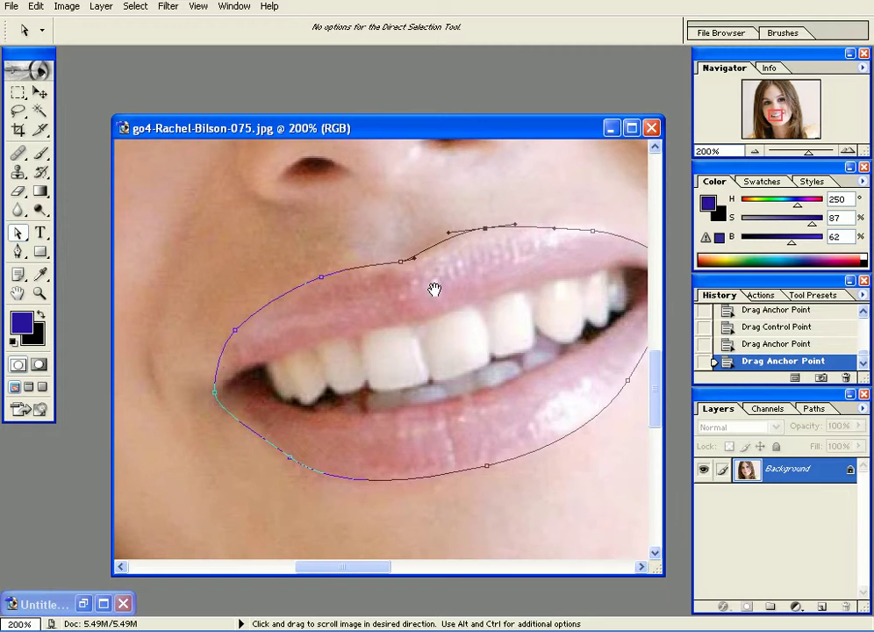
mouse_move(366, 387)
left_mouse_down()
mouse_move(383, 381)
mouse_move(341, 396)
mouse_move(370, 379)
left_mouse_up()
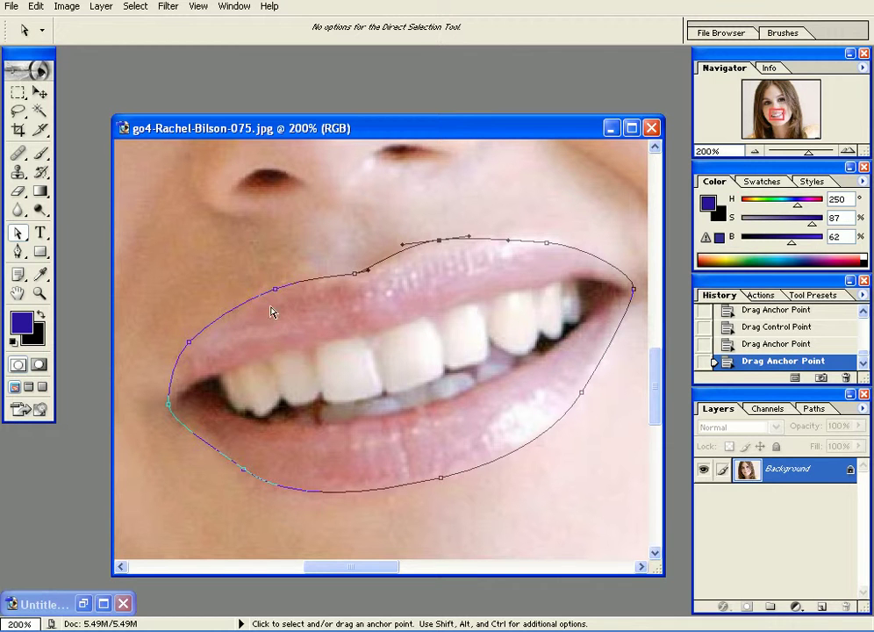
left_click_drag(277, 289, 283, 284)
mouse_move(171, 313)
left_mouse_down()
mouse_move(185, 312)
mouse_move(230, 364)
left_mouse_up()
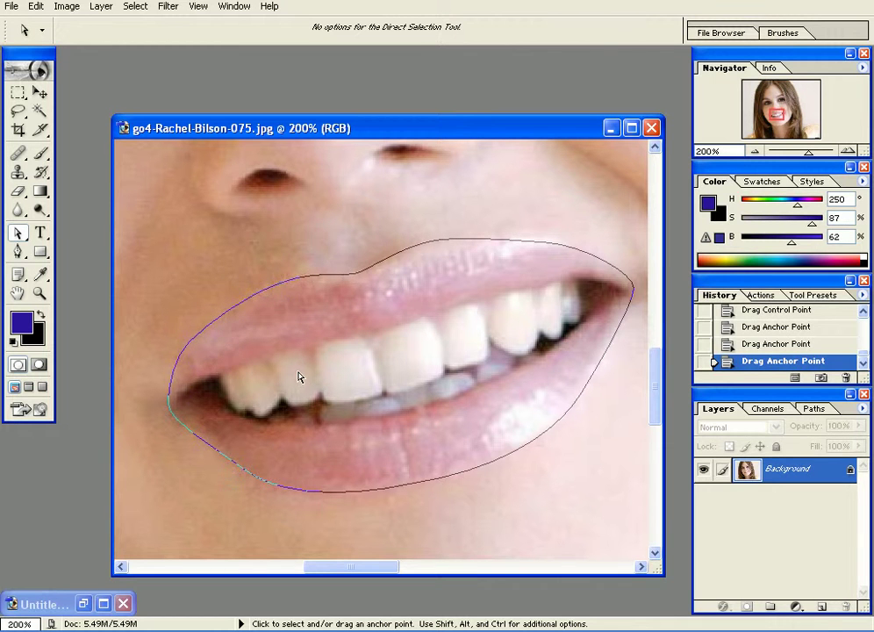
- Convert the lip path into an anti-aliased new selection with a 0-pixel feather radius and copy the mouth onto a new layer
key("ctrl+minus")
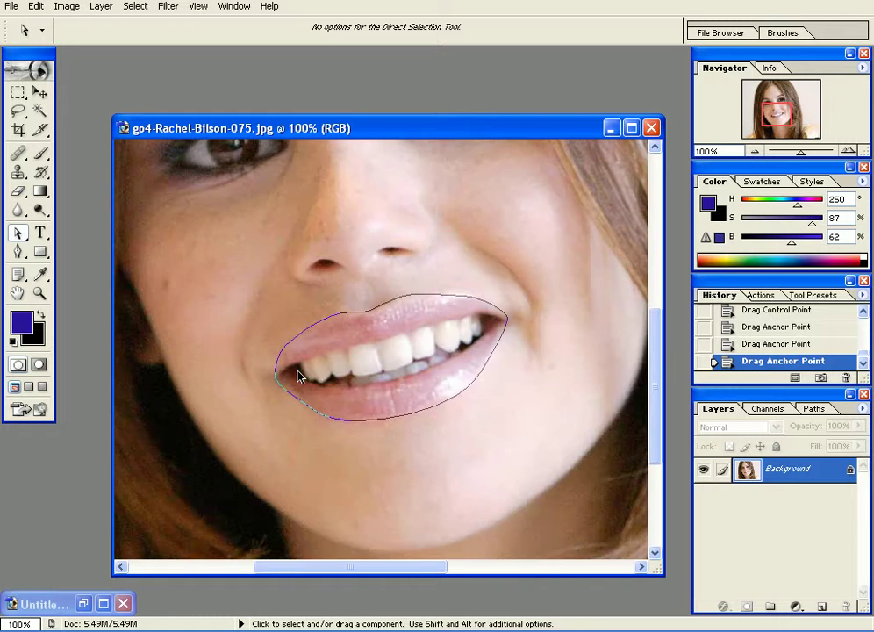
right_click(351, 313)
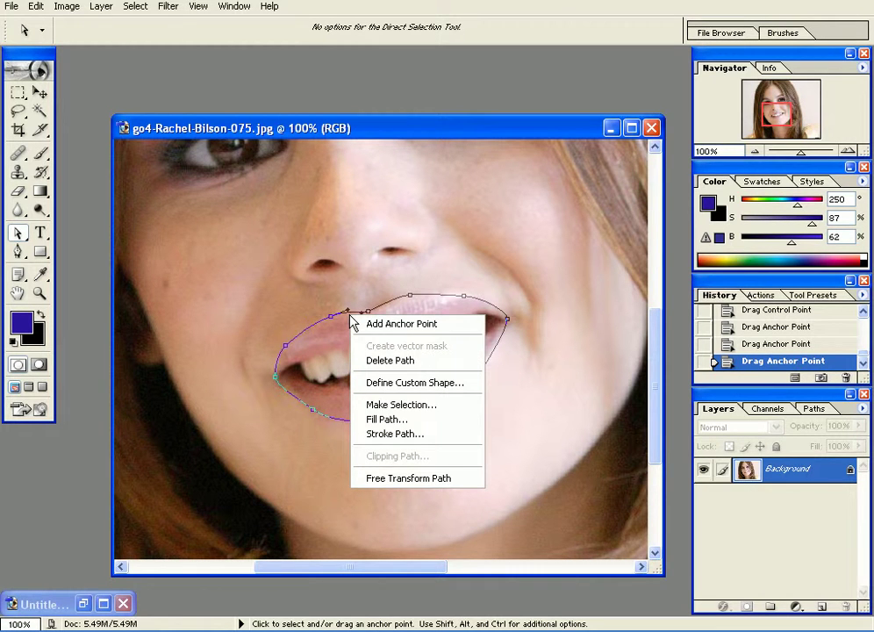
left_click(418, 413)
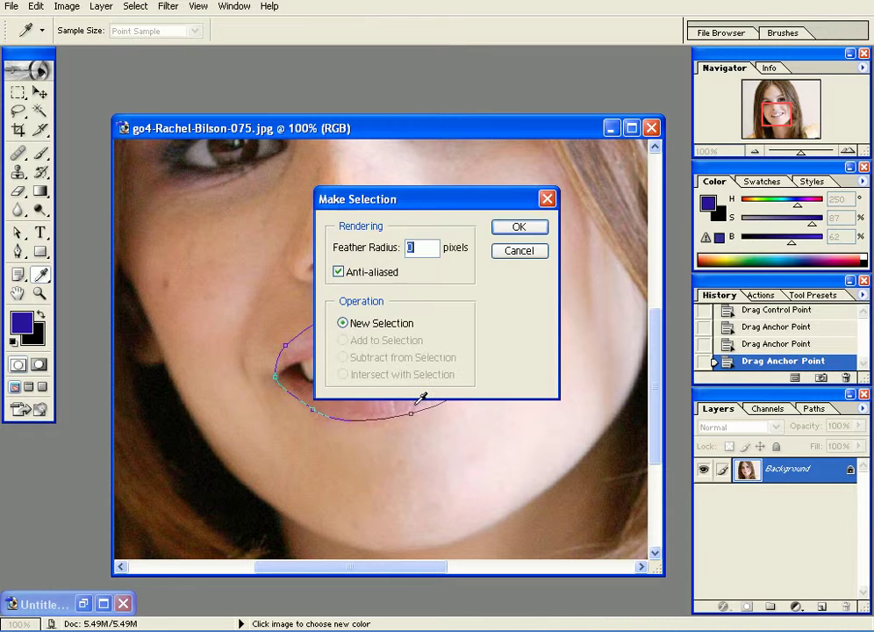
left_click(502, 230)
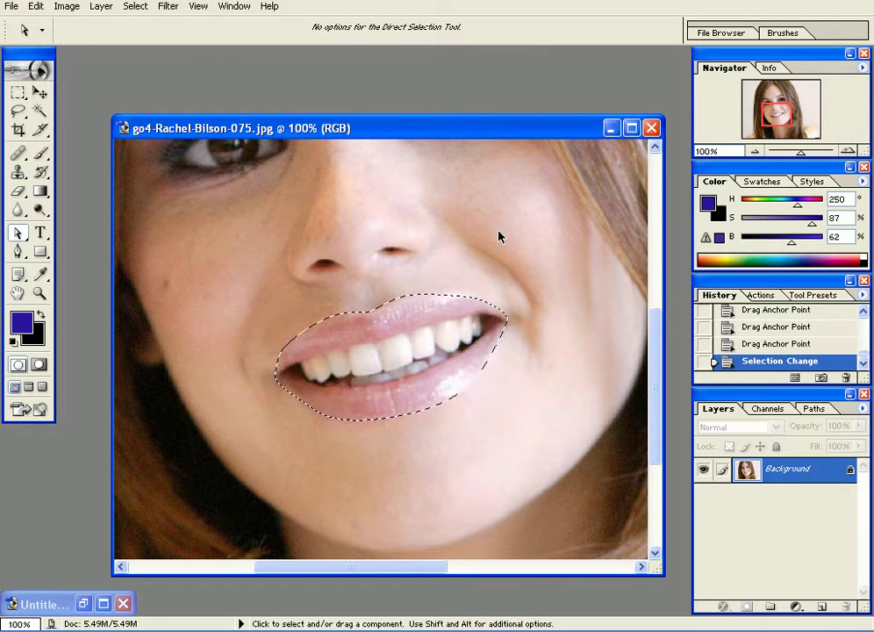
key("ctrl+c")
key("ctrl+v")
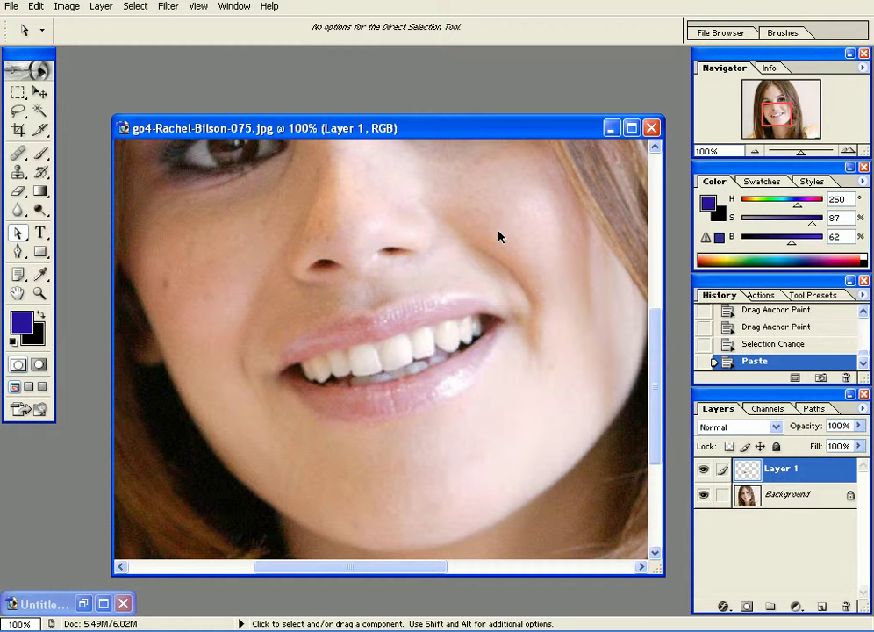
- Toggle the background's visibility and try moving the pasted mouth away from its place, undoing the move
left_click(40, 95)
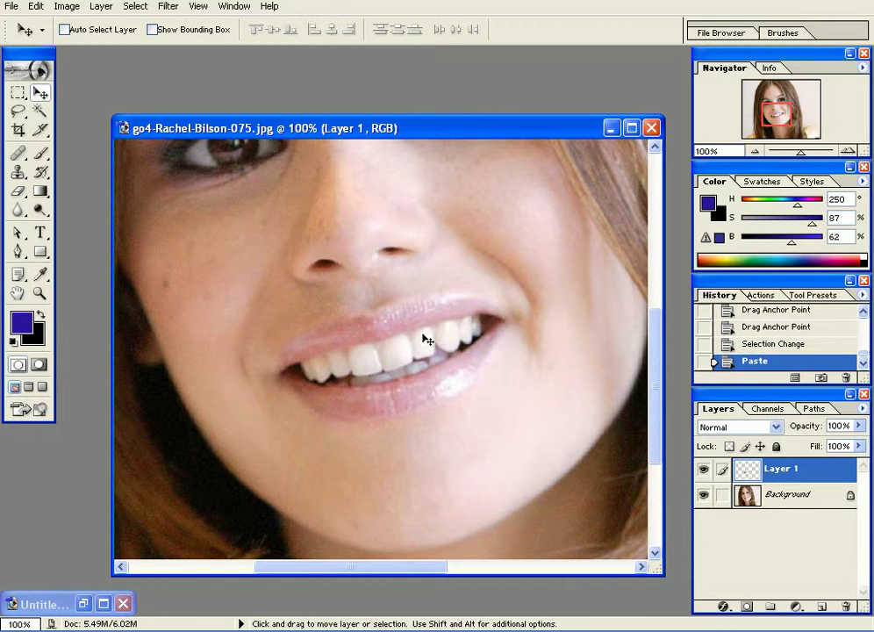
left_click(703, 496)
left_click(703, 496)
left_click_drag(412, 320, 431, 273)
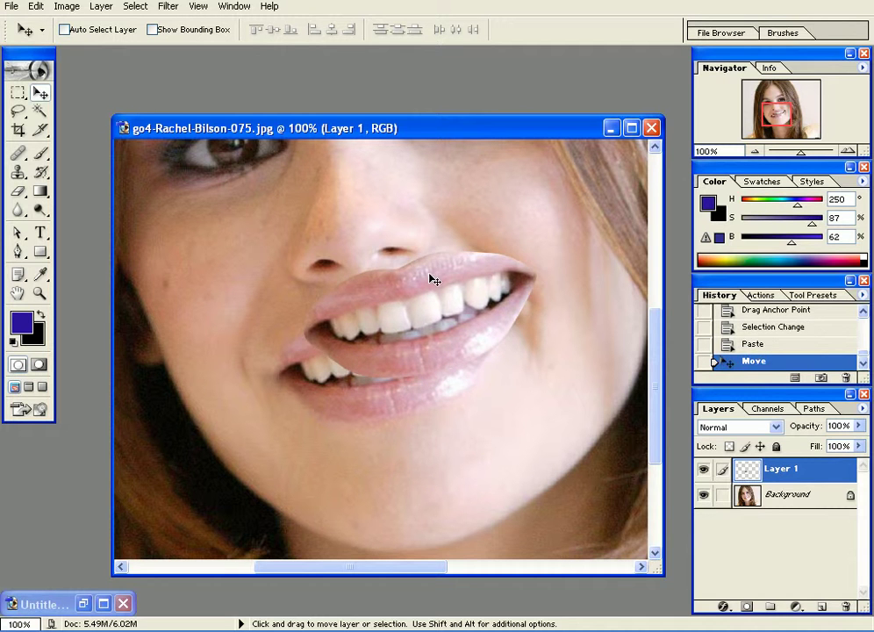
key("ctrl+z")
- Rename the pasted layer as mouth
double_click(778, 469)
type("mouth")
key("Return")
- Step through the mouth layer's blending modes, set it to Soft Light, and compare the image with the layer hidden and shown
left_click(746, 428)
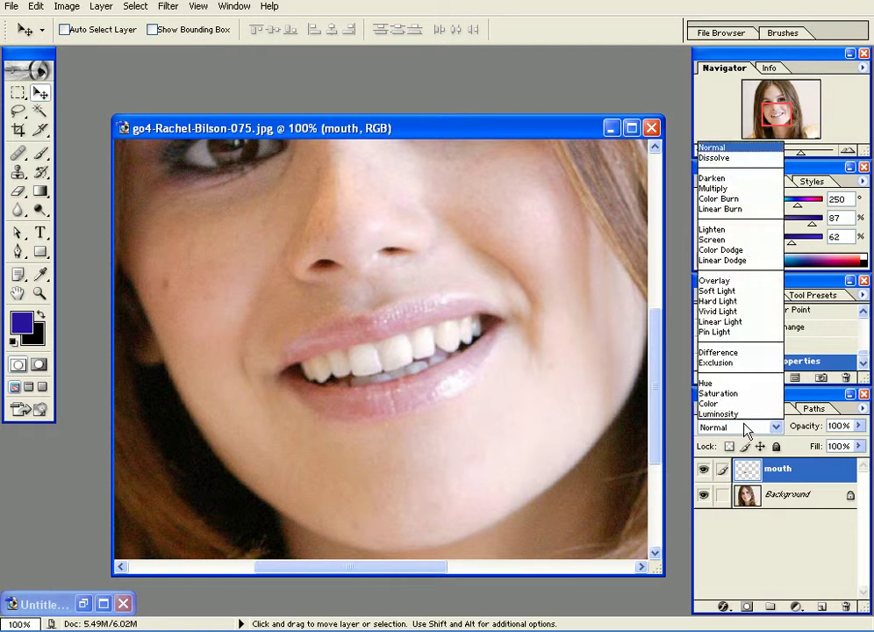
left_click(746, 429)
key("Down")
key("Down")
key("Down")
key("Down")
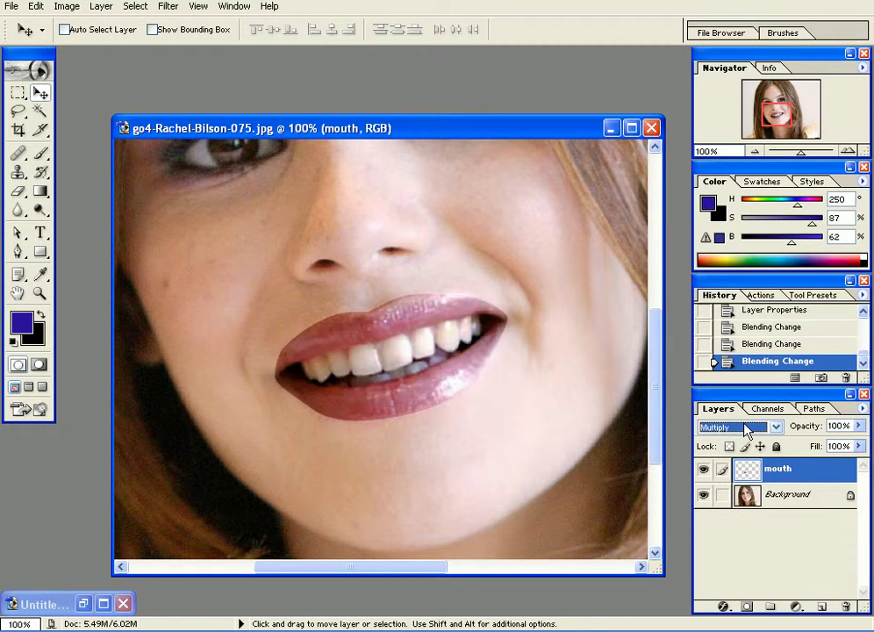
key("Down")
key("Down")
key("Down")
key("Down")
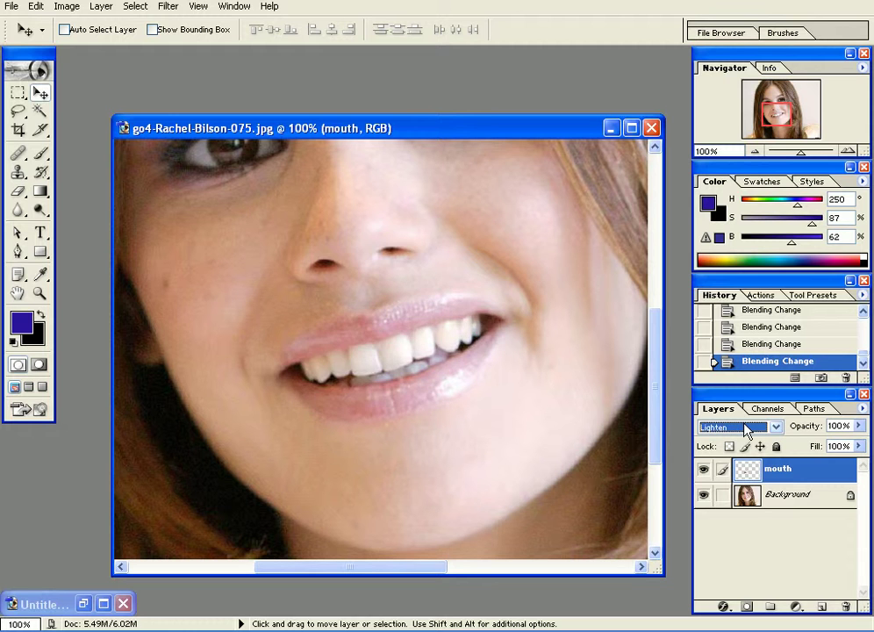
key("Down")
key("Down")
key("Down")
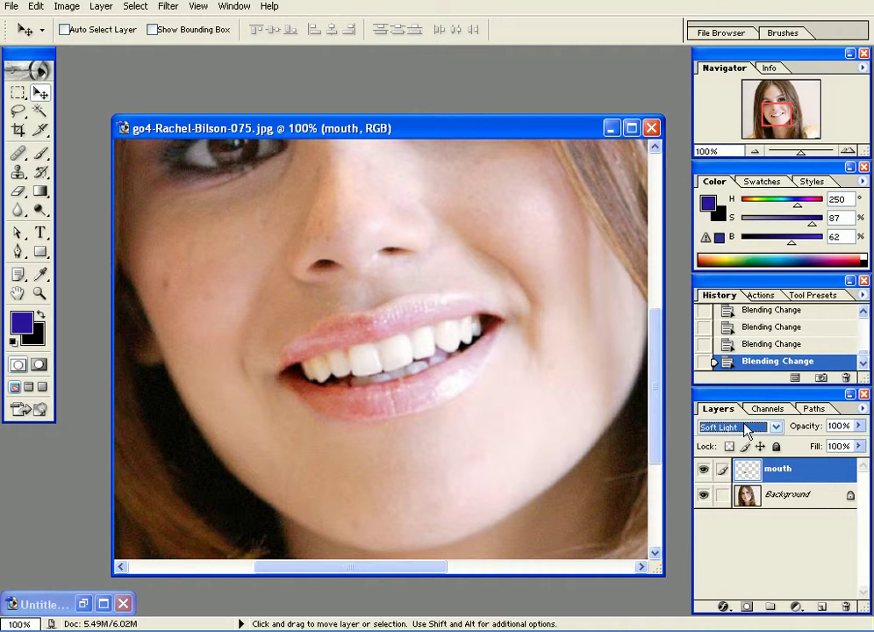
left_click(703, 472)
left_click(703, 472)
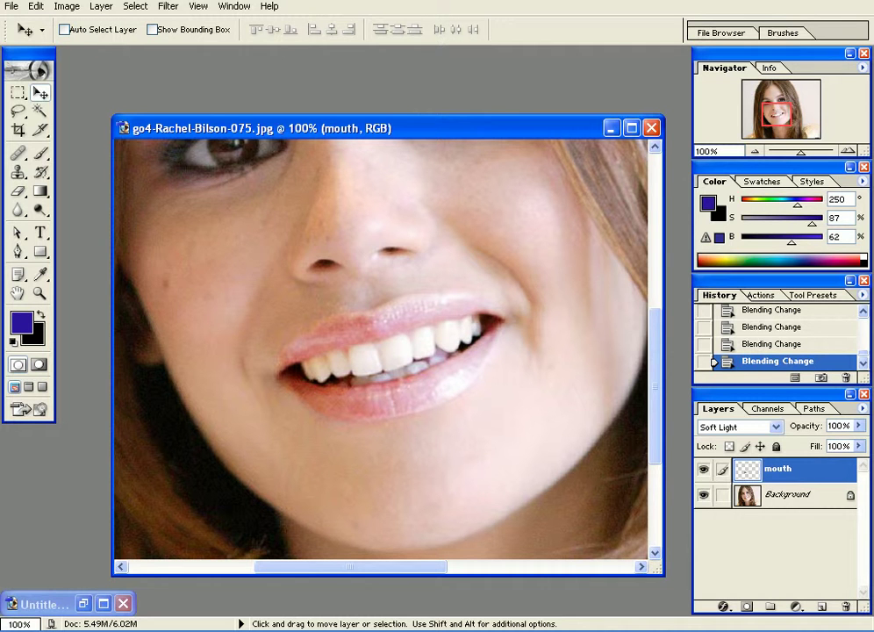
left_click(167, 7)
mouse_move(194, 110)
left_click(384, 143)
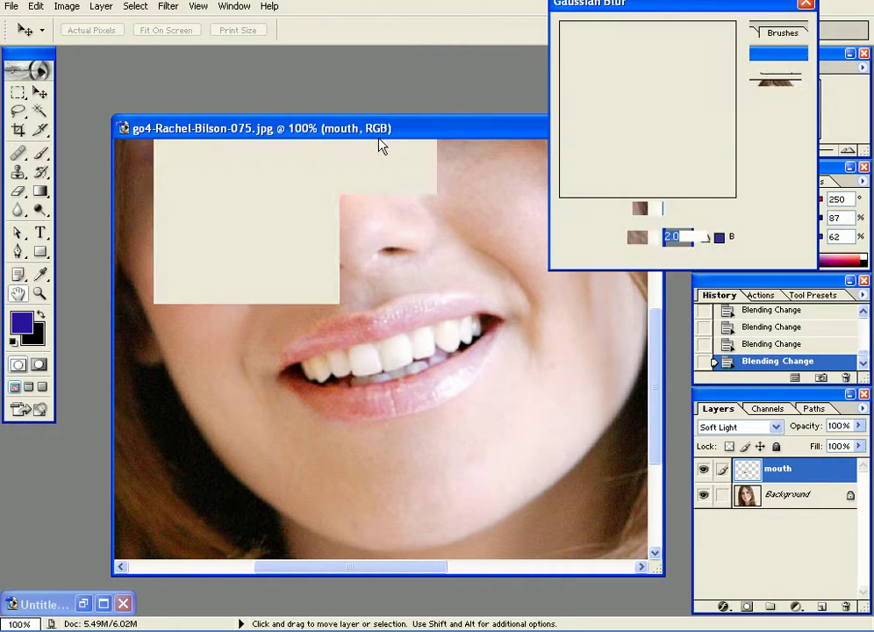
left_click_drag(583, 258, 597, 258)
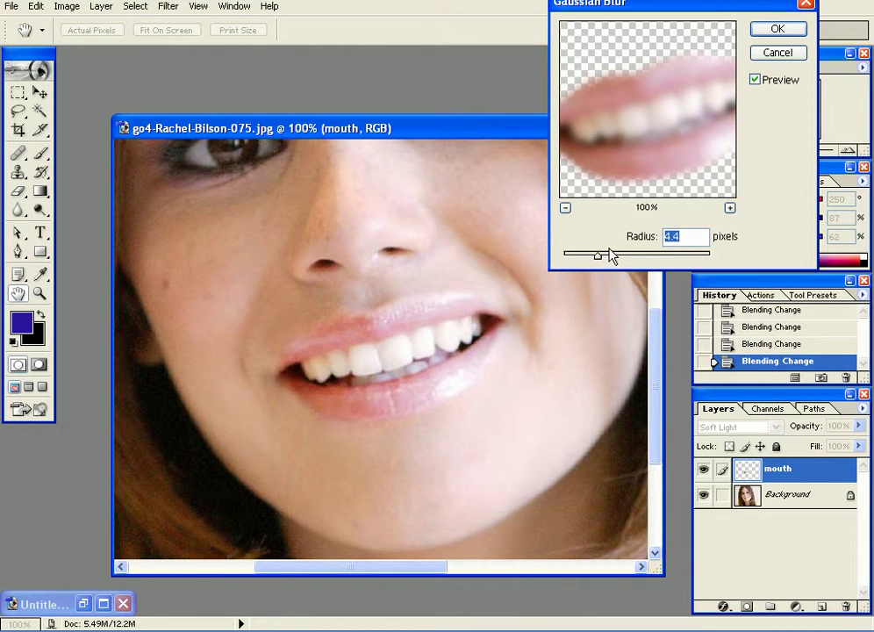
left_click_drag(620, 254, 607, 255)
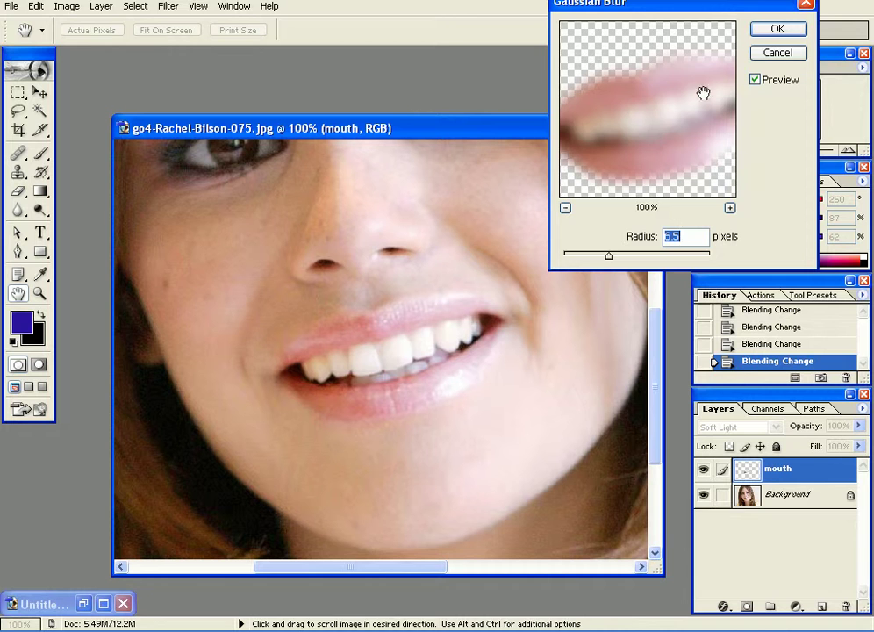
left_click(777, 53)
key("v")
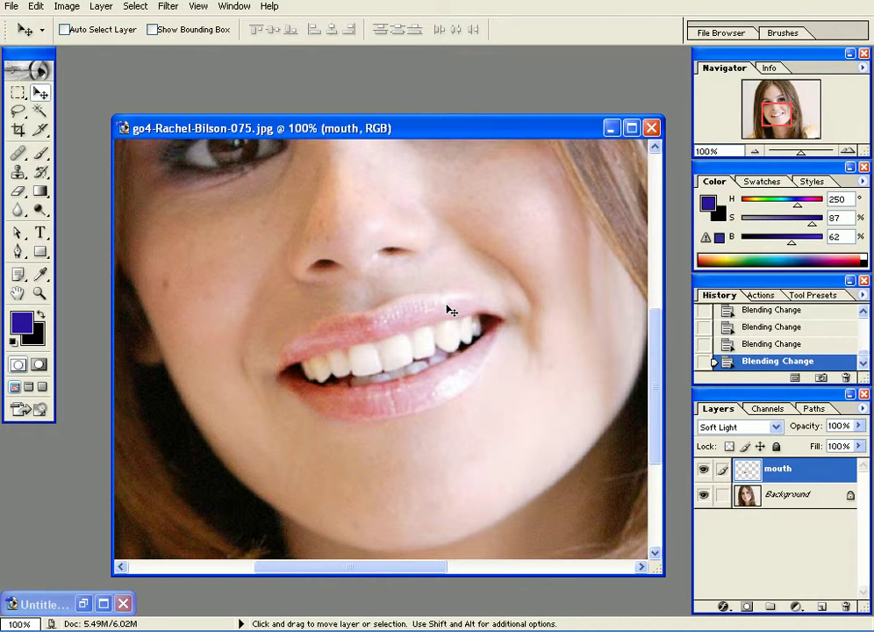
- Hide the background layer and load the mouth layer's outline as a selection
key("ctrl+plus")
left_click_drag(457, 307, 411, 302)
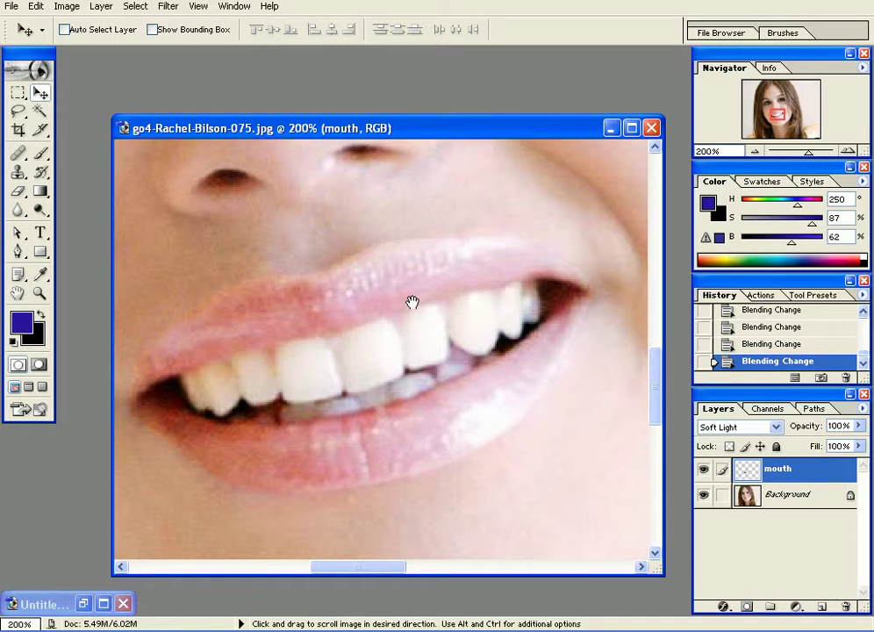
left_click(704, 495)
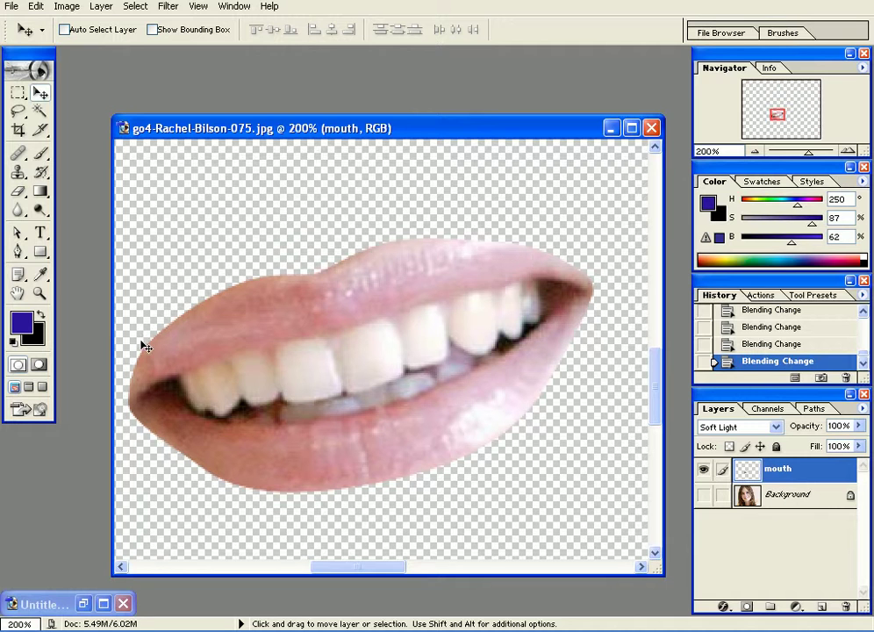
left_click(791, 470, "ctrl")
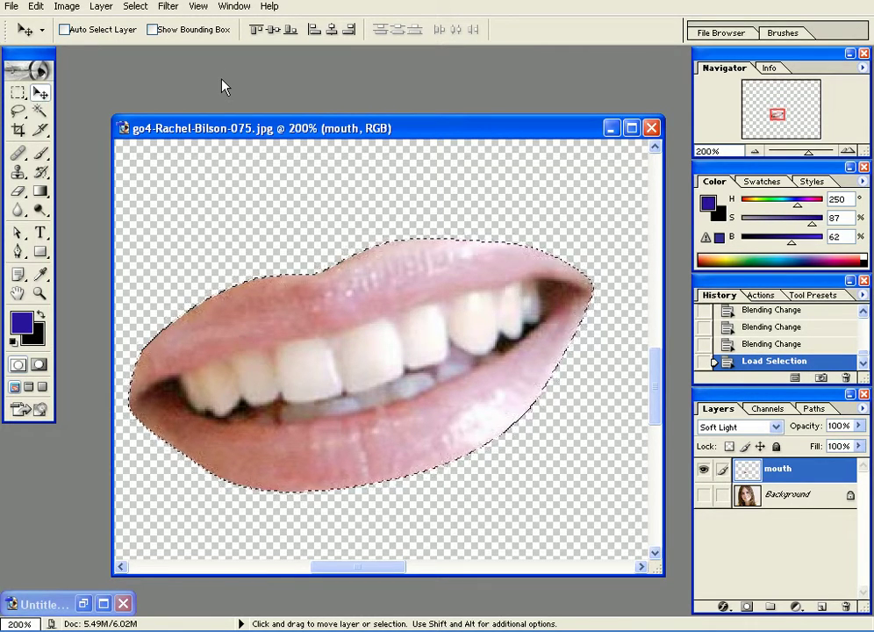
- Contract the mouth selection by 8 pixels and invert it so that the outer edge of the lips is selected
left_click(135, 6)
mouse_move(175, 127)
left_click(290, 169)
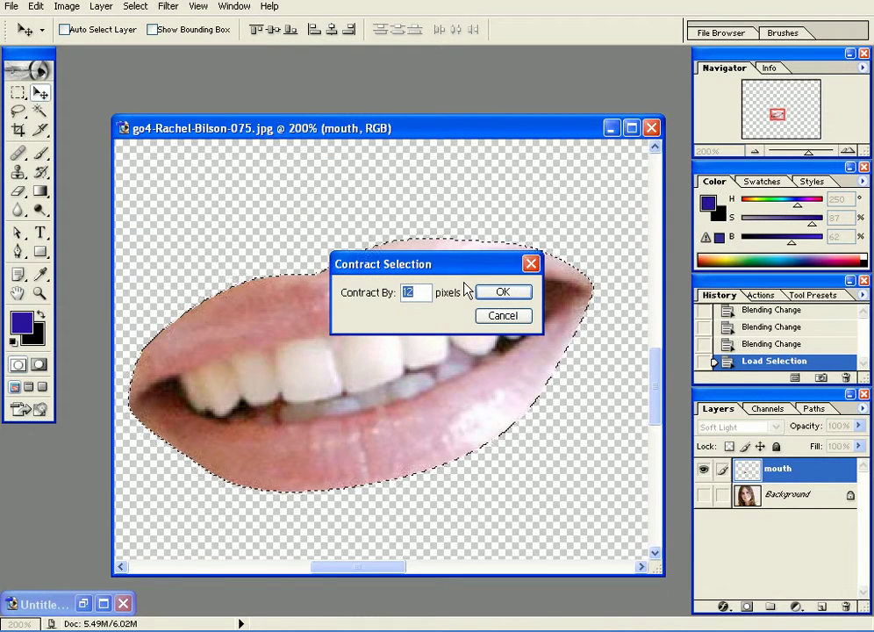
type("8")
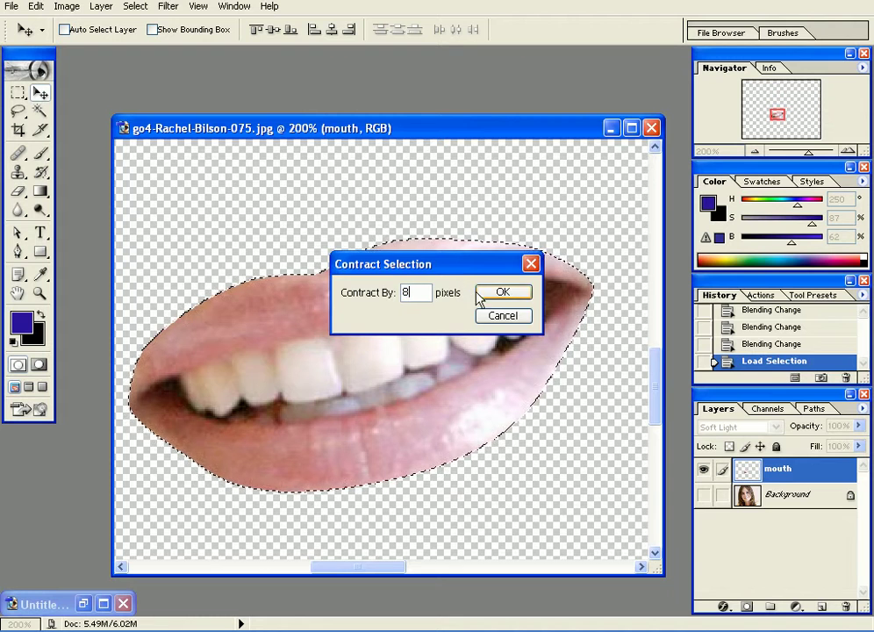
left_click(496, 295)
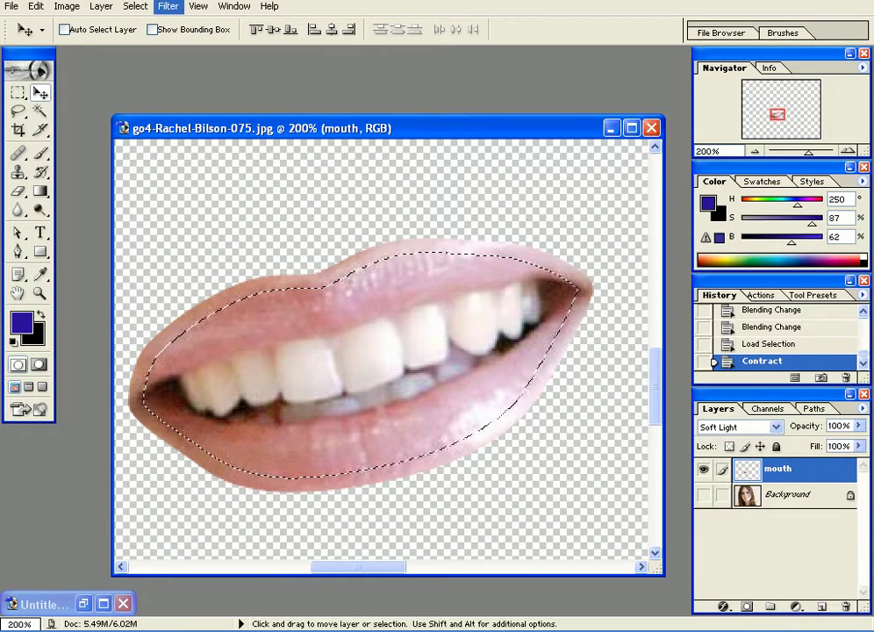
left_click(143, 7)
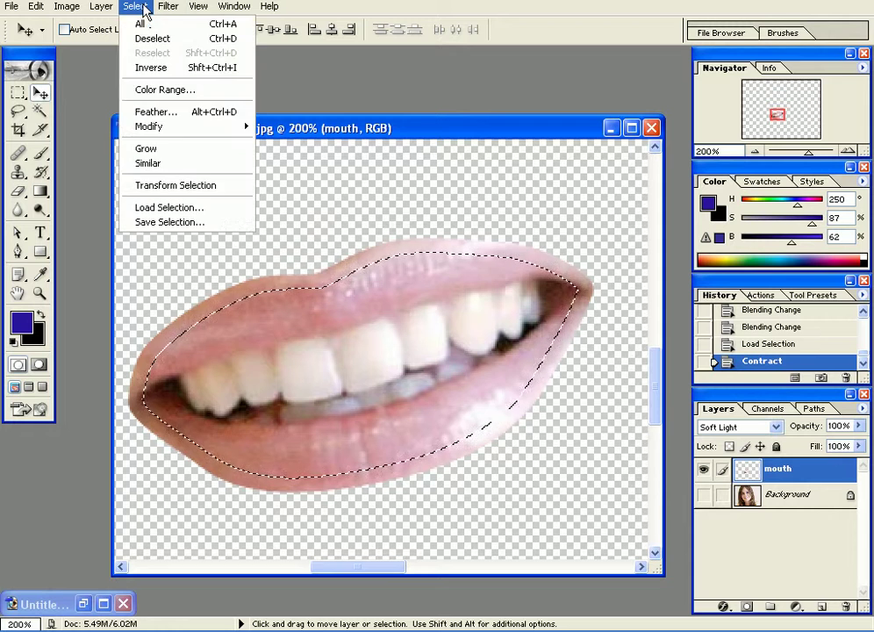
left_click(147, 68)
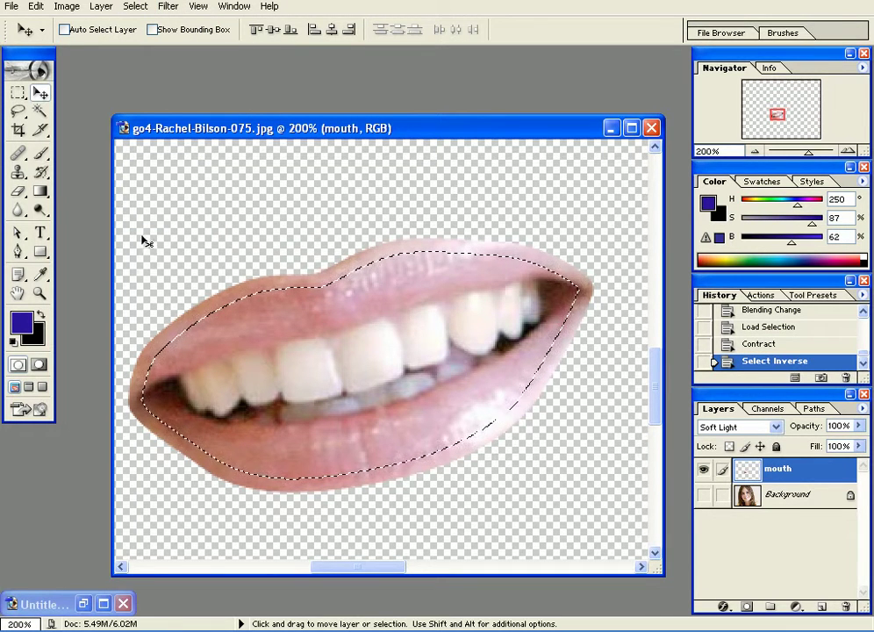
- Try painting across the lips with the brush to test the inverted selection, and undo the strokes
left_click(41, 153)
mouse_move(215, 300)
left_mouse_down()
mouse_move(381, 258)
mouse_move(534, 240)
mouse_move(457, 481)
left_mouse_up()
mouse_move(254, 478)
left_mouse_down()
mouse_move(92, 387)
mouse_move(95, 349)
mouse_move(611, 400)
mouse_move(571, 377)
mouse_move(581, 263)
left_mouse_up()
key("ctrl+z")
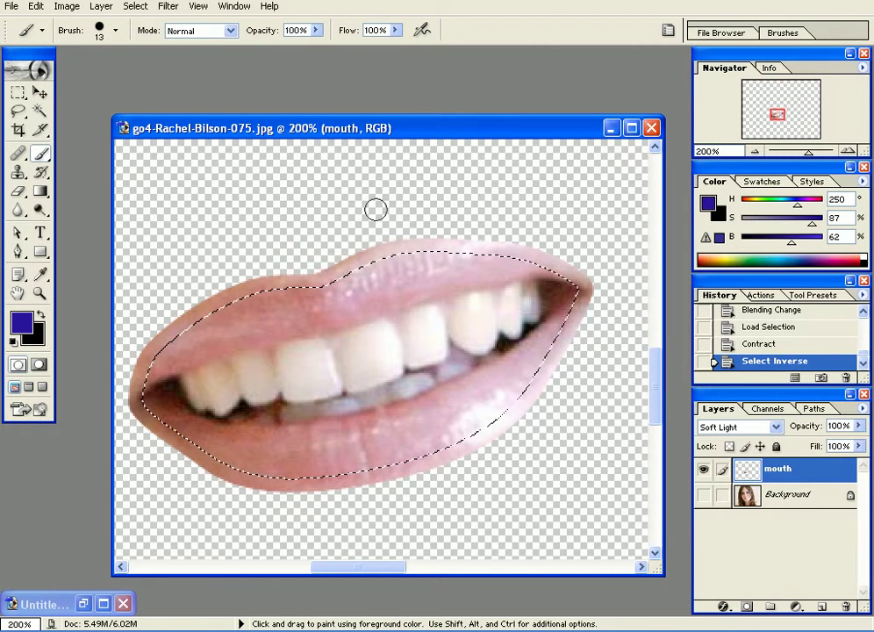
- Feather the inverted selection with a radius of 5 pixels
left_click(135, 7)
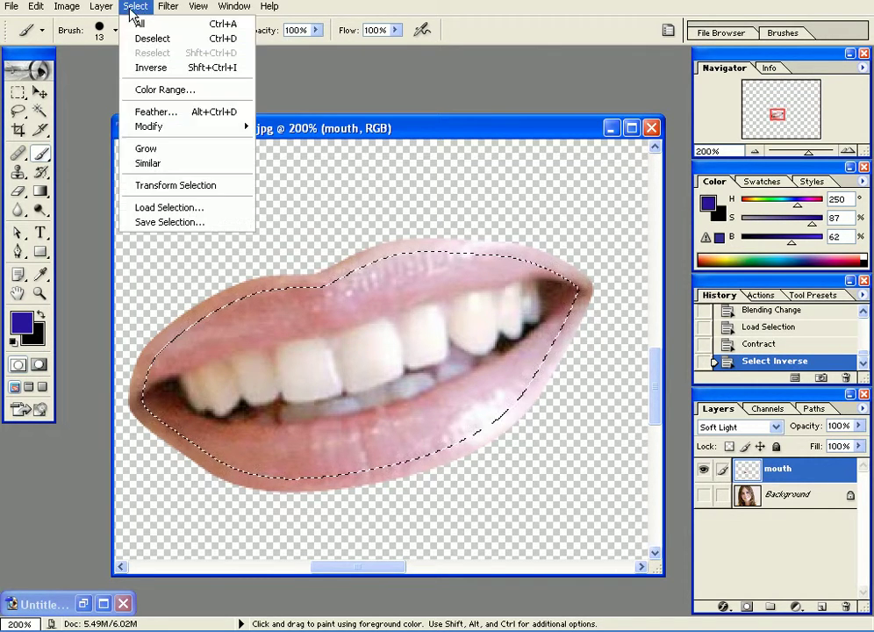
left_click(149, 113)
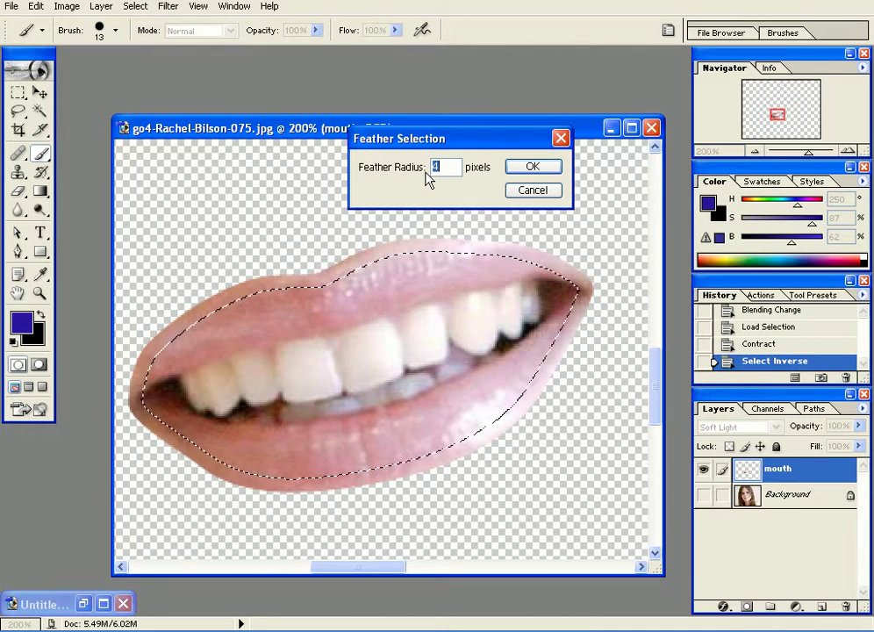
type("5")
left_click(532, 167)
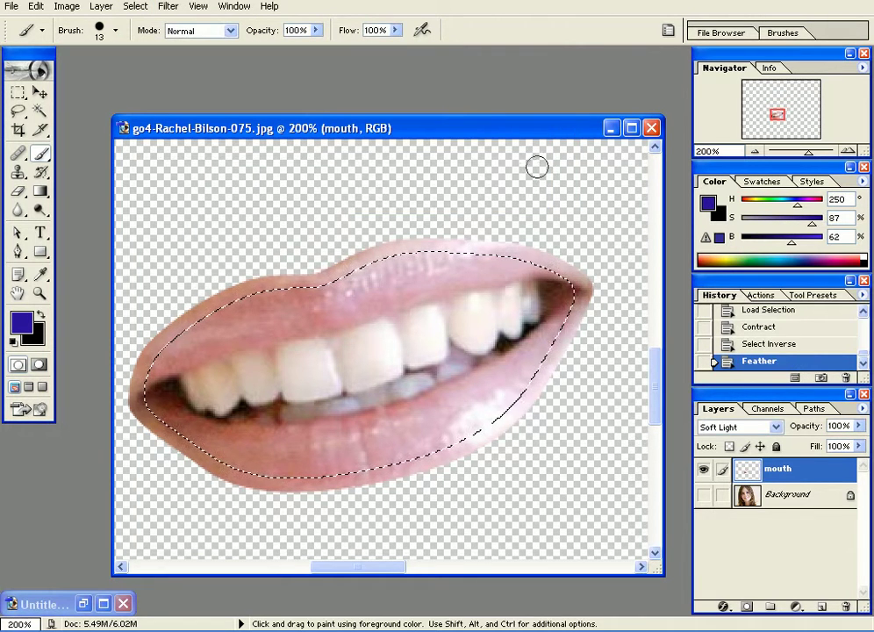
- Apply a Gaussian Blur with a 5.4-pixel radius to the selected edge of the mouth layer
left_click(168, 7)
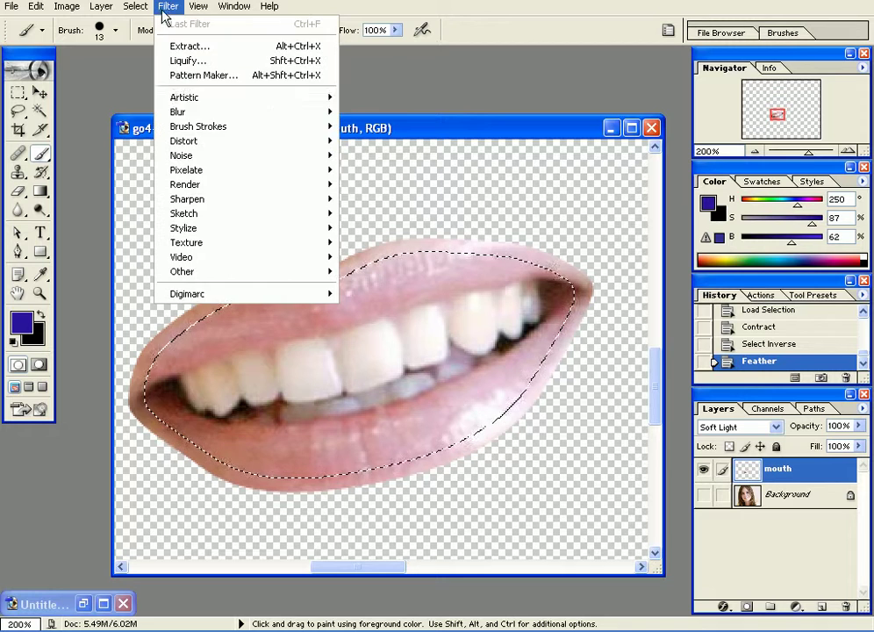
mouse_move(180, 115)
left_click(359, 140)
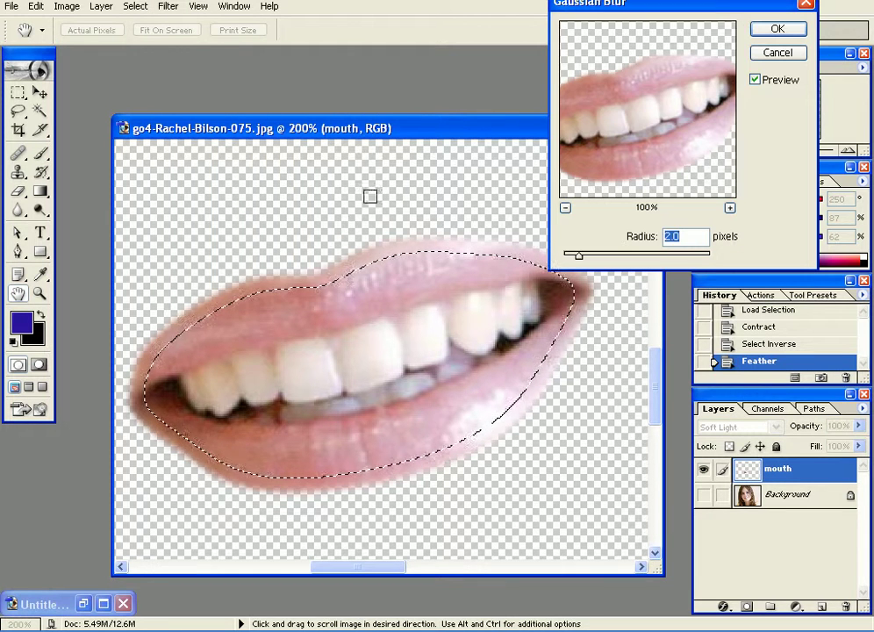
left_click_drag(579, 255, 598, 259)
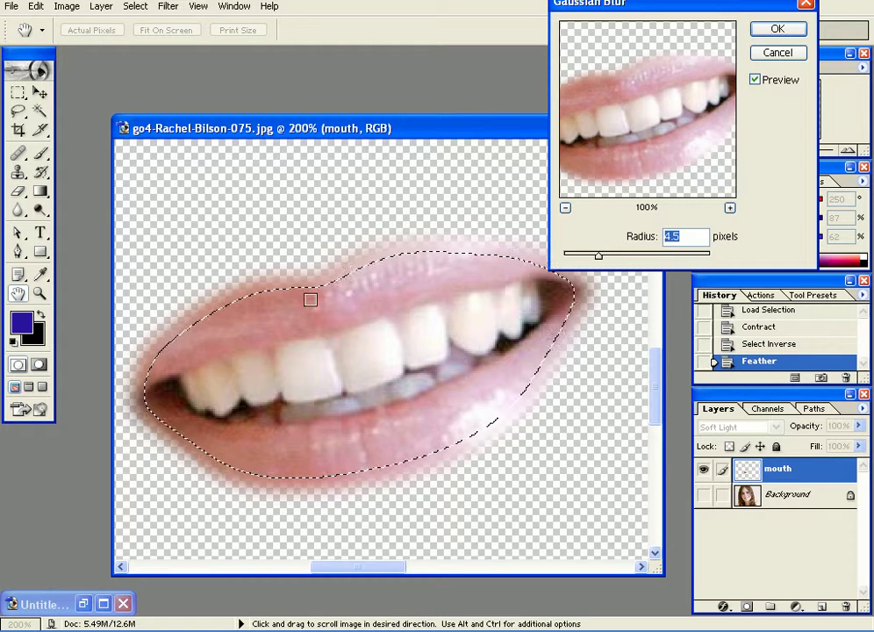
left_click(321, 397)
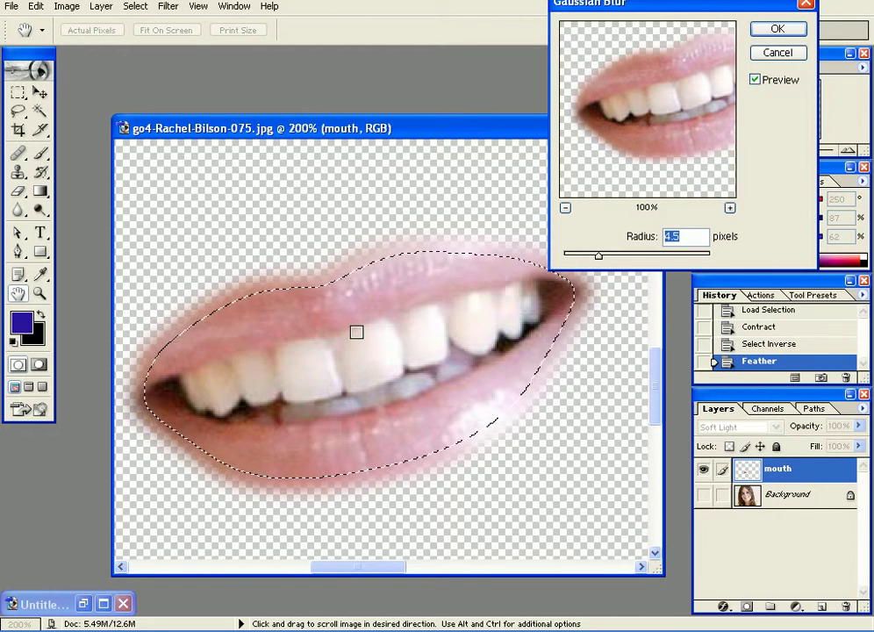
left_click_drag(596, 255, 606, 259)
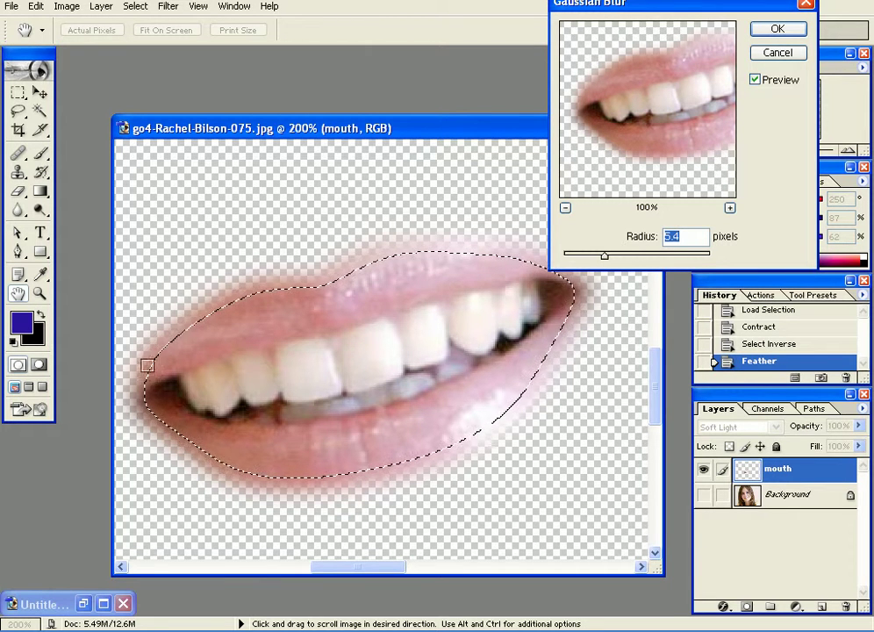
left_click(776, 29)
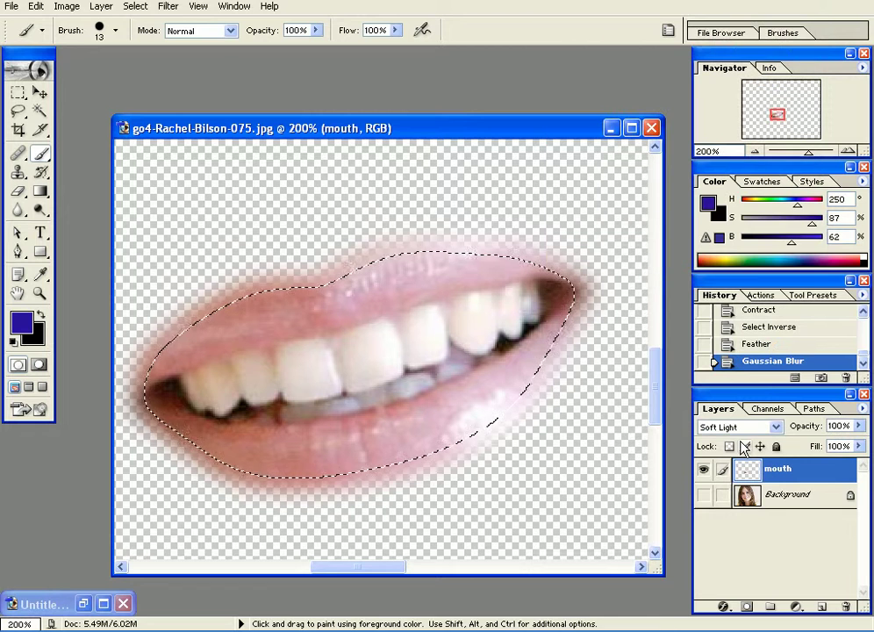
- Deselect the lip edge and show the background layer again
key("ctrl+d")
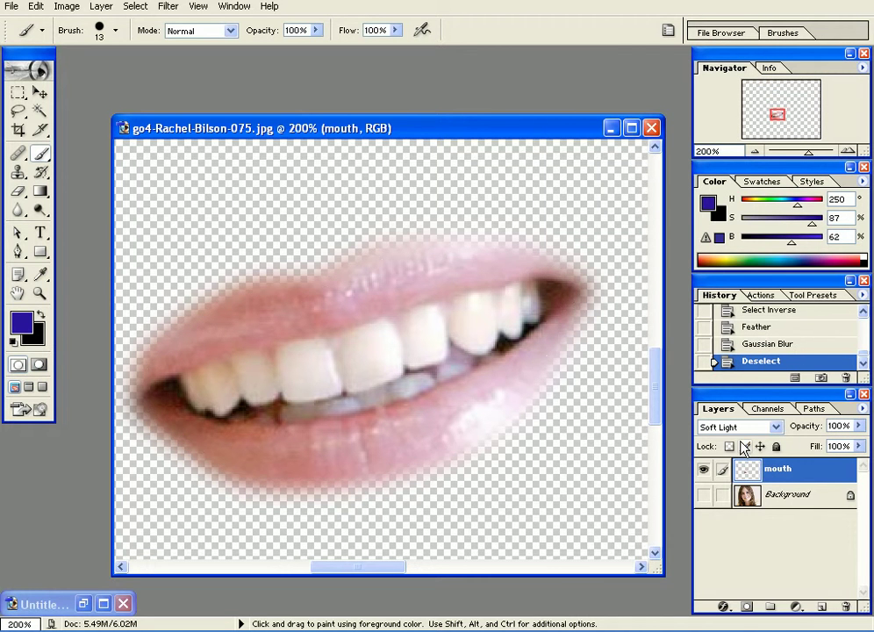
left_click(703, 494)
key("ctrl+minus")
key("ctrl+minus")
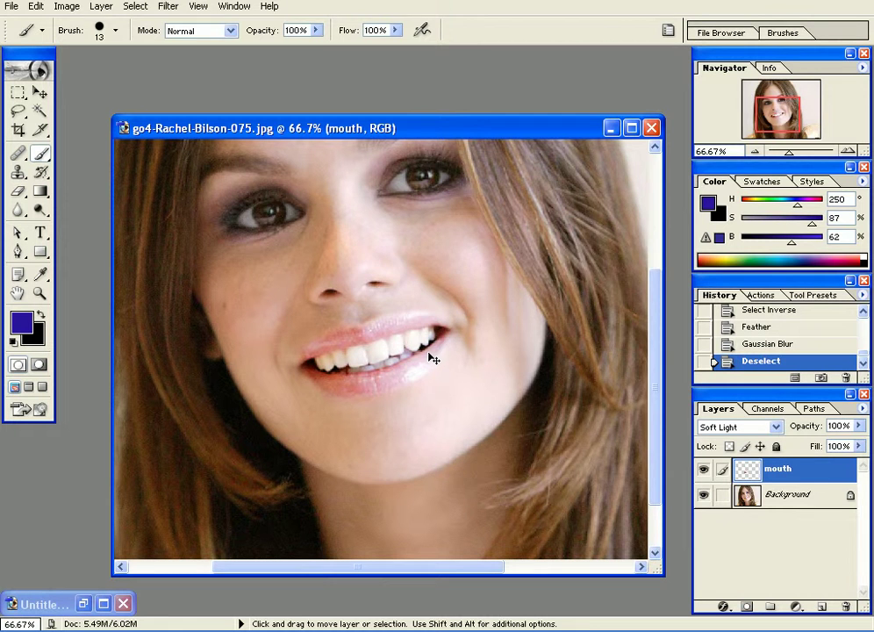
- Adjust the mouth layer's Hue/Saturation to hue -26, saturation +19 and lightness -27, and check the result by toggling the layer
key("ctrl+u")
left_click_drag(497, 267, 612, 100)
left_click_drag(605, 160, 552, 162)
left_click_drag(605, 233, 581, 233)
mouse_move(552, 161)
left_mouse_down()
mouse_move(571, 165)
mouse_move(542, 163)
mouse_move(552, 164)
left_mouse_up()
mouse_move(636, 201)
left_mouse_down()
mouse_move(644, 198)
mouse_move(623, 198)
left_mouse_up()
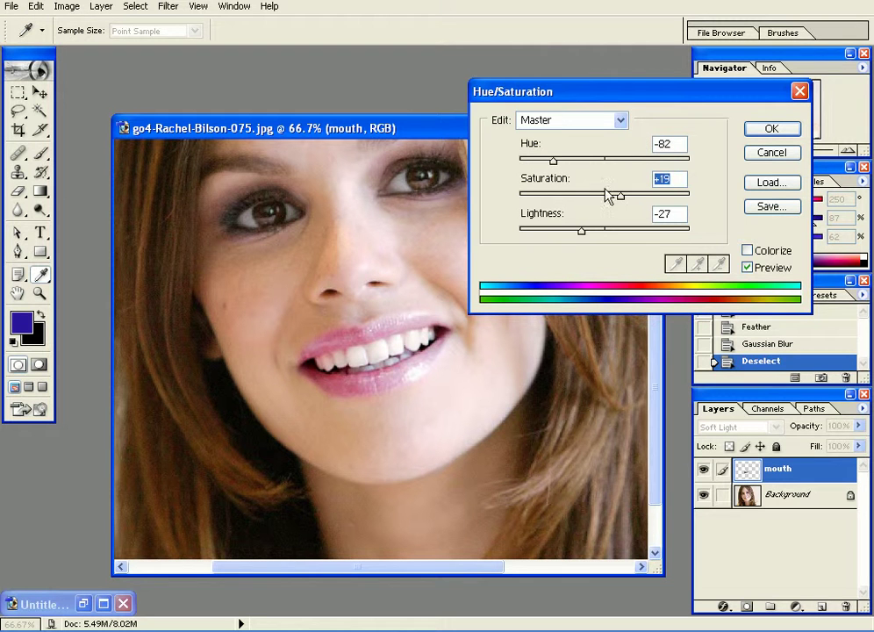
left_click_drag(560, 164, 585, 177)
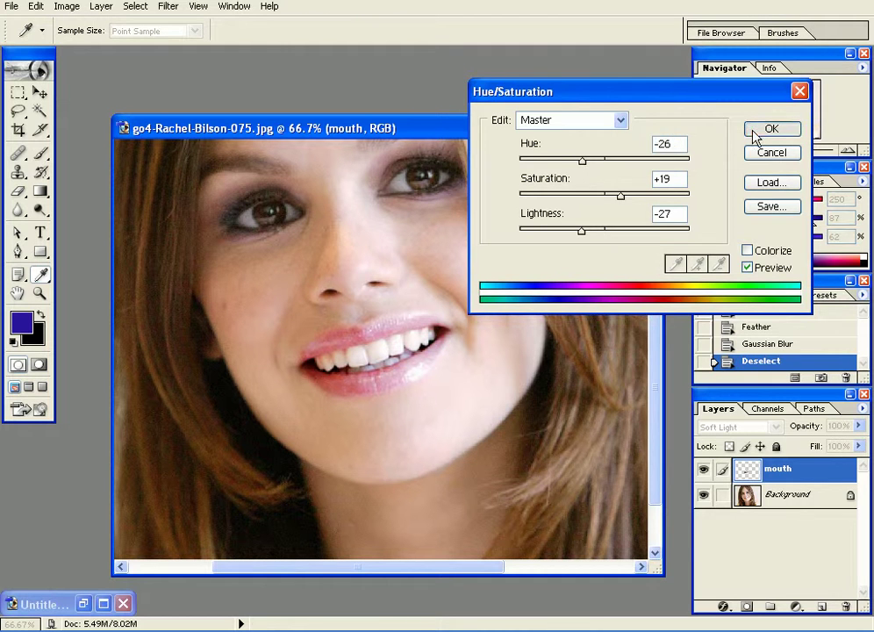
left_click(752, 129)
left_click(703, 471)
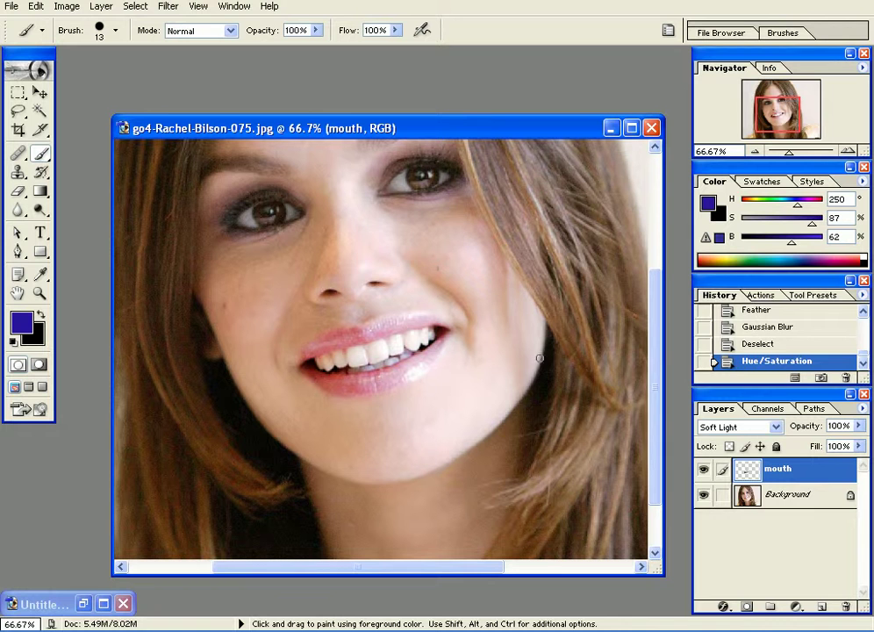
- Duplicate the mouth layer under the name mouth copy
right_click(781, 470)
left_click(681, 333)
left_click(595, 257)
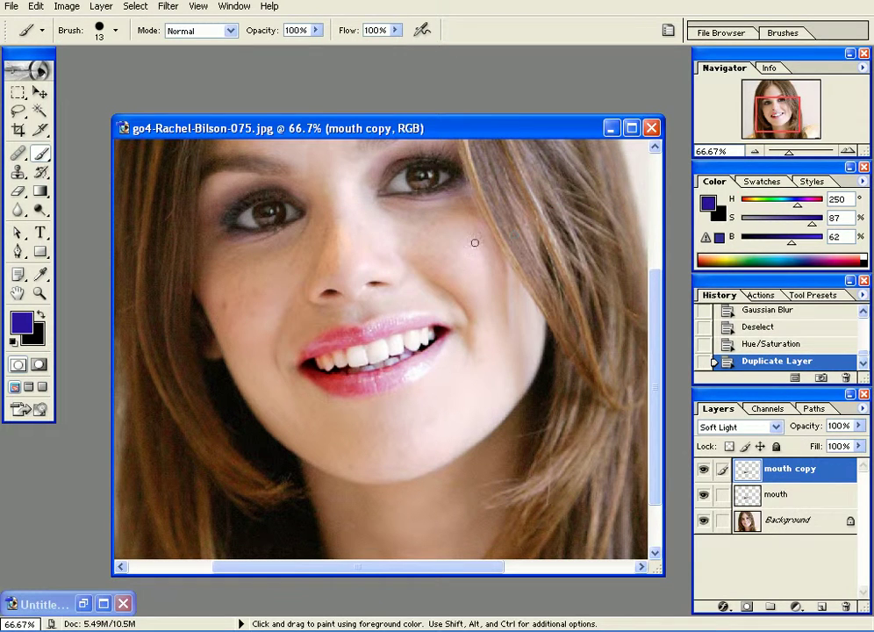
- Step through the blending modes of the mouth copy layer and set it to Color Burn
left_click(734, 428)
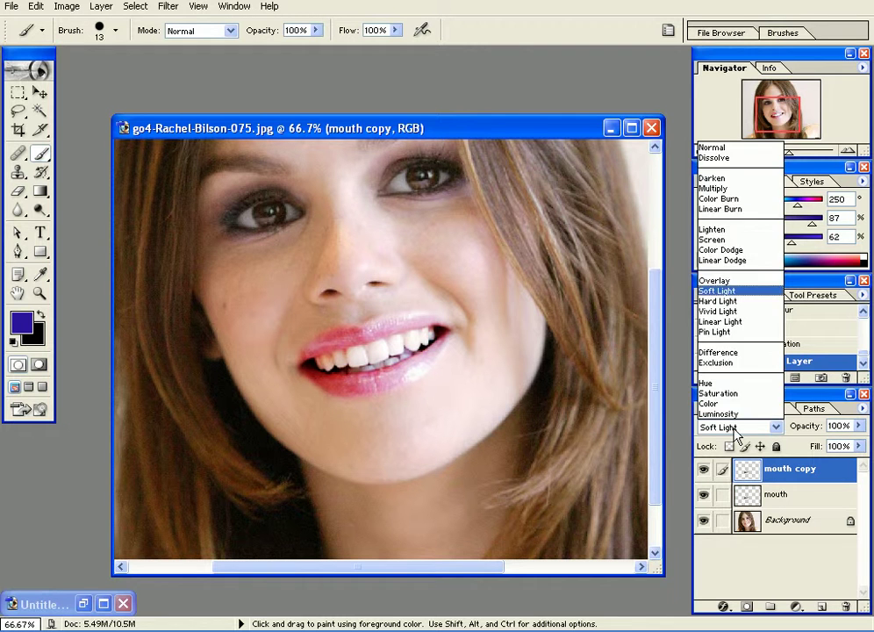
left_click(735, 431)
key("Down")
key("Down")
key("Down")
key("Down")
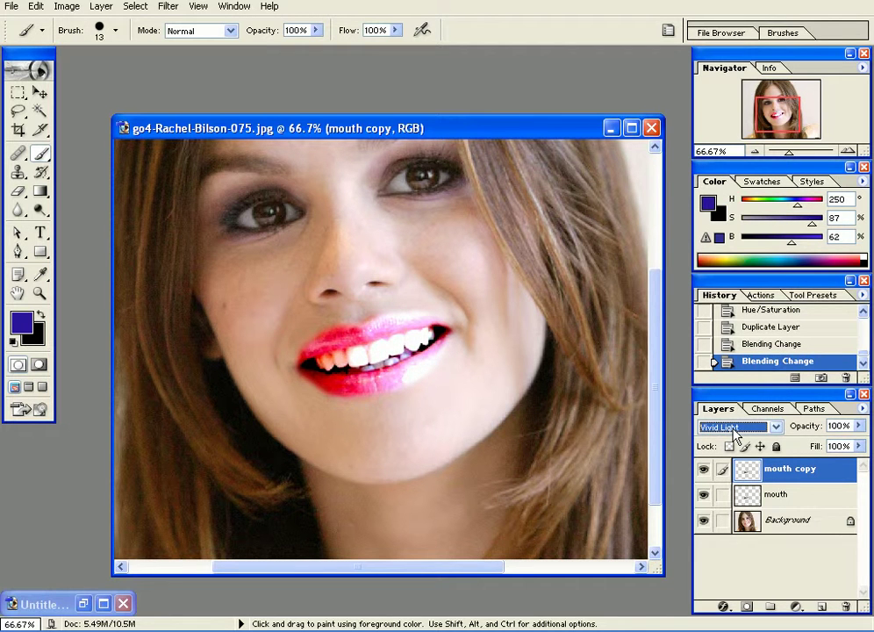
key("Down")
key("Down")
key("Down")
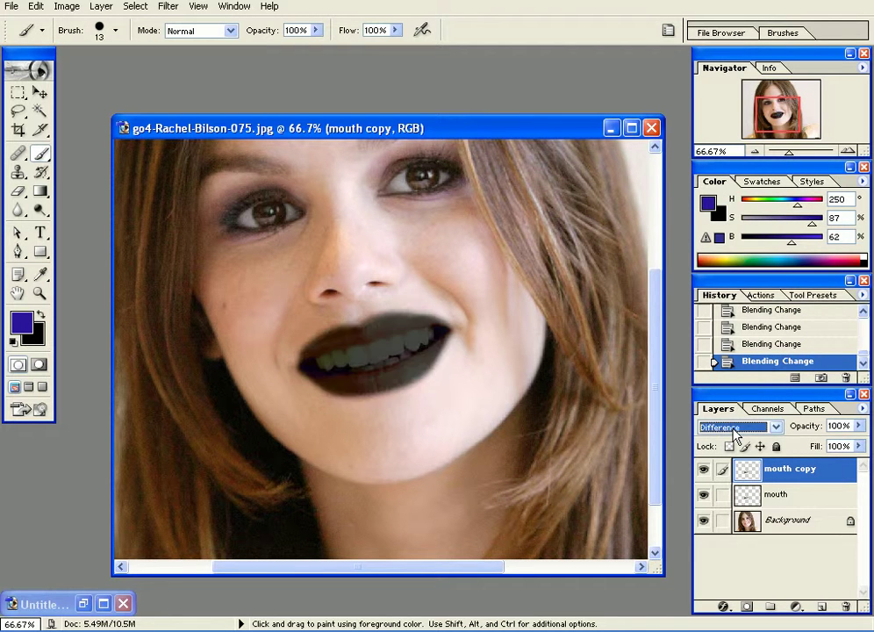
key("Down")
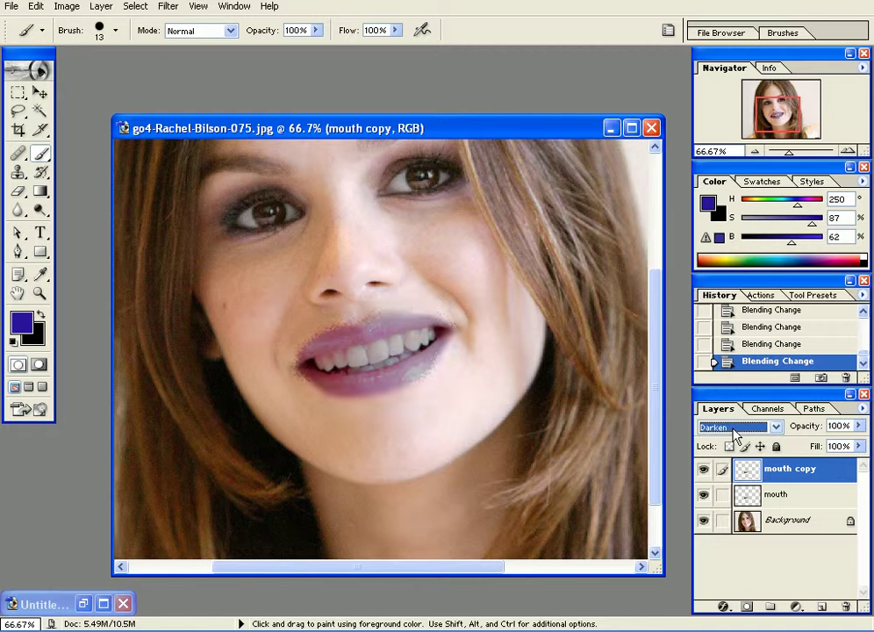
key("Down")
key("Down")
key("Down")
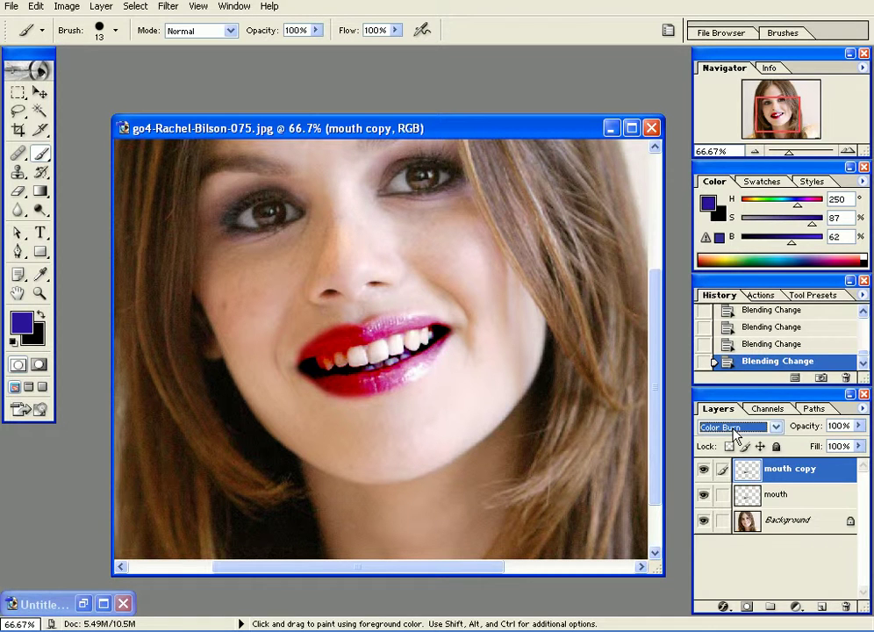
- Reduce the mouth copy layer's fill to 35% and compare the image with the layer hidden and shown
left_click(860, 446)
left_click_drag(858, 463, 804, 468)
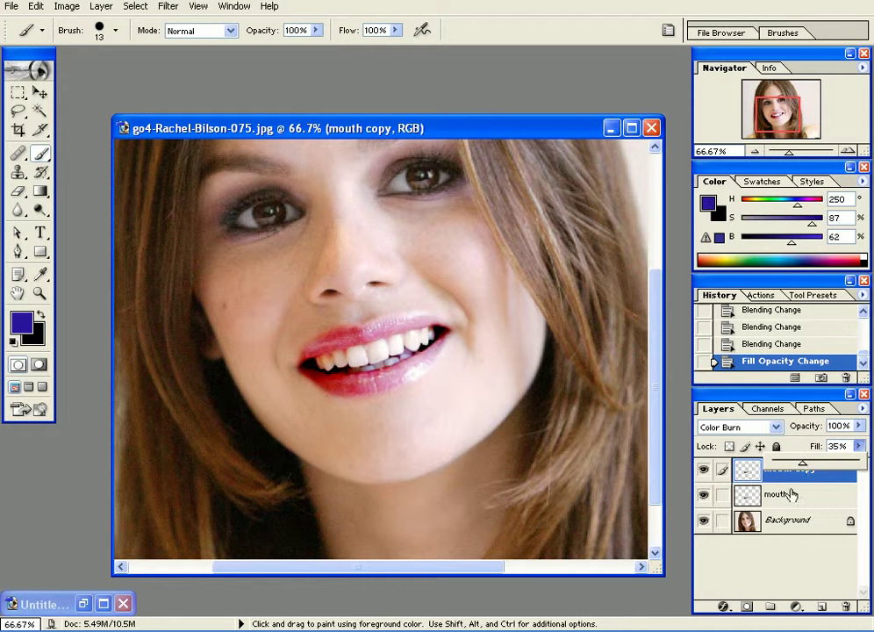
left_click(703, 470)
left_click(703, 470)
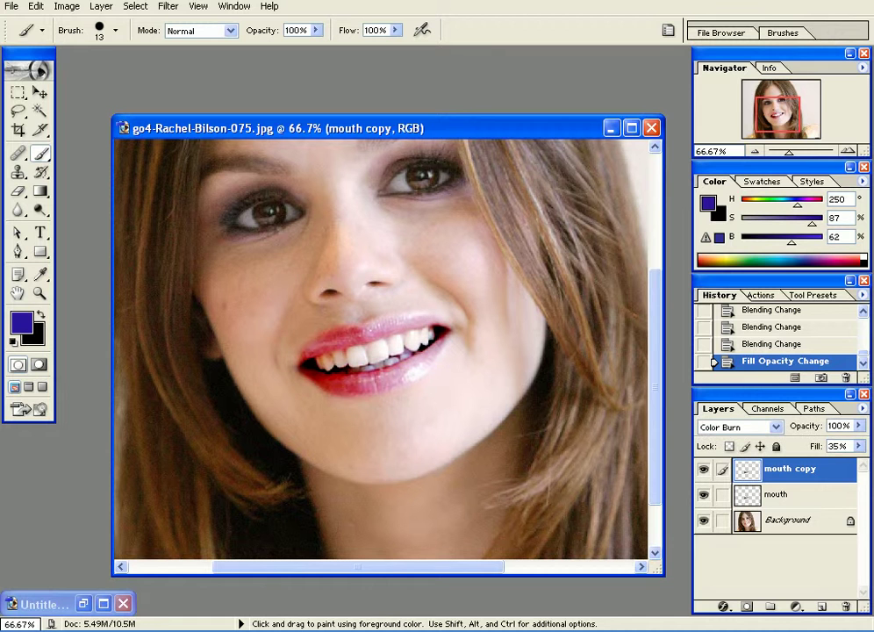
- Review the retouched portrait in full screen without the interface, and return to the standard window view
left_click(39, 91)
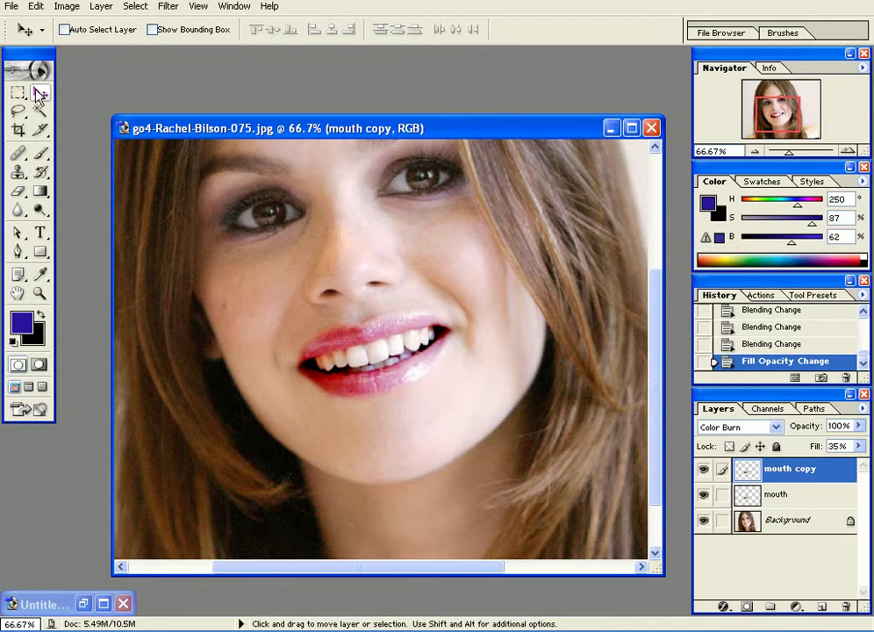
key("f")
key("Tab")
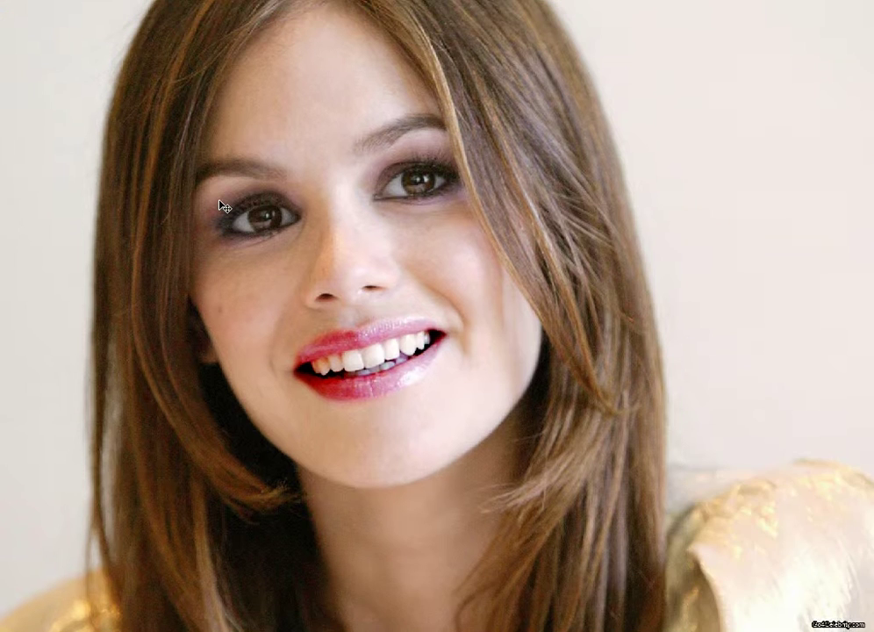
key("f")
left_click_drag(366, 245, 306, 155)
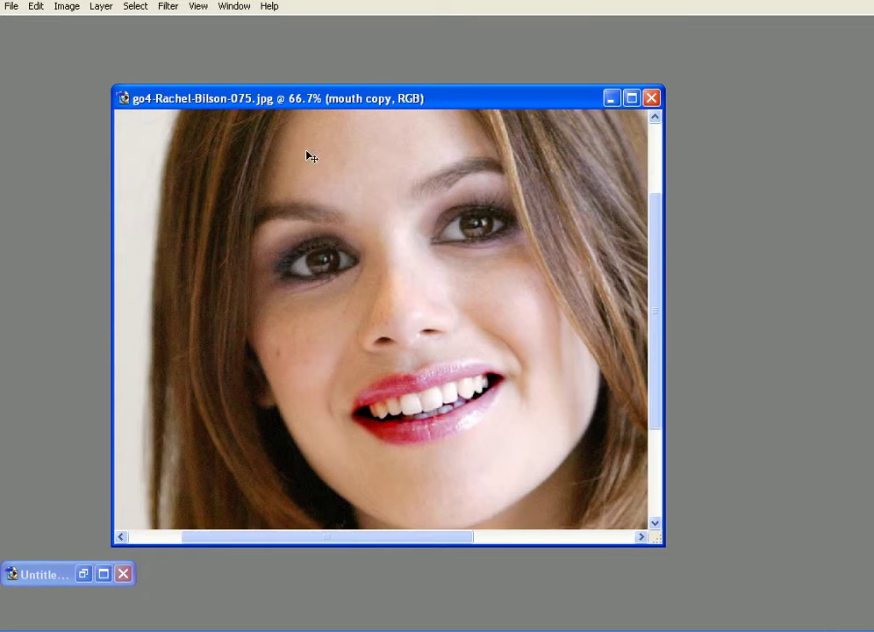
key("Tab")
left_click_drag(406, 279, 369, 204)
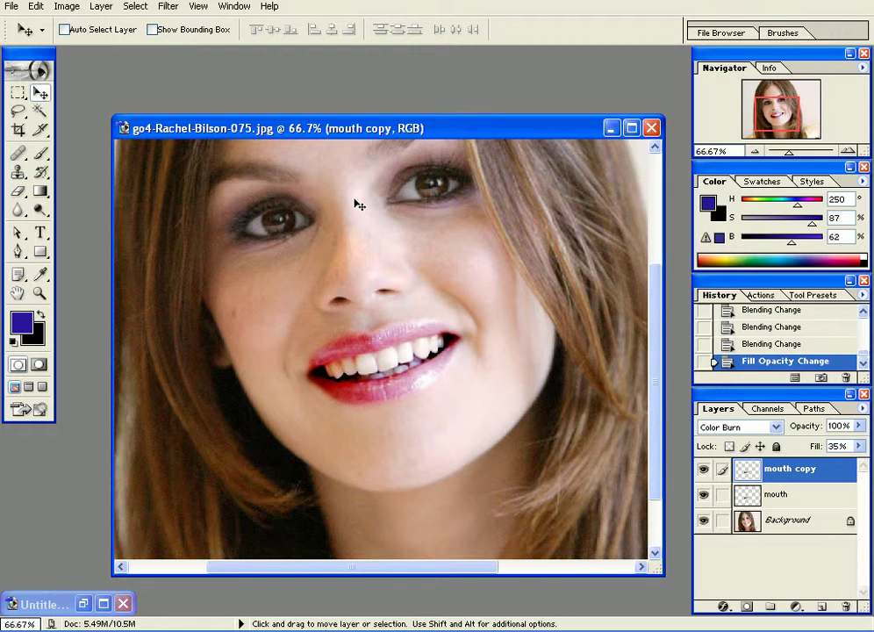